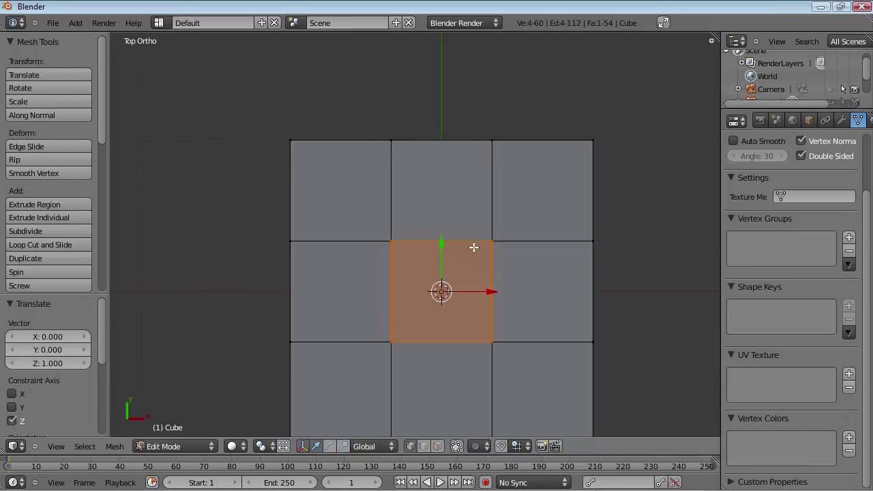
Subdivide the detached centre face with one cut, then extrude it in place and scale the new faces to 0.755.
key("w")
left_click(470, 274)
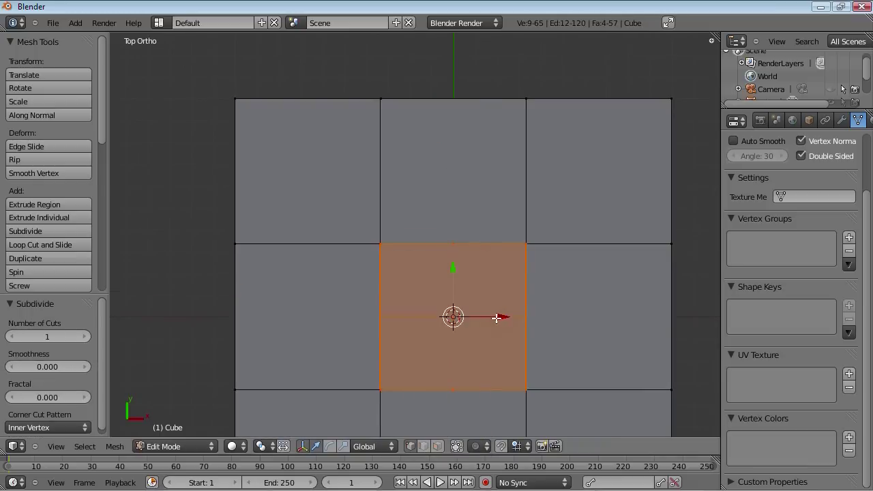
key("s")
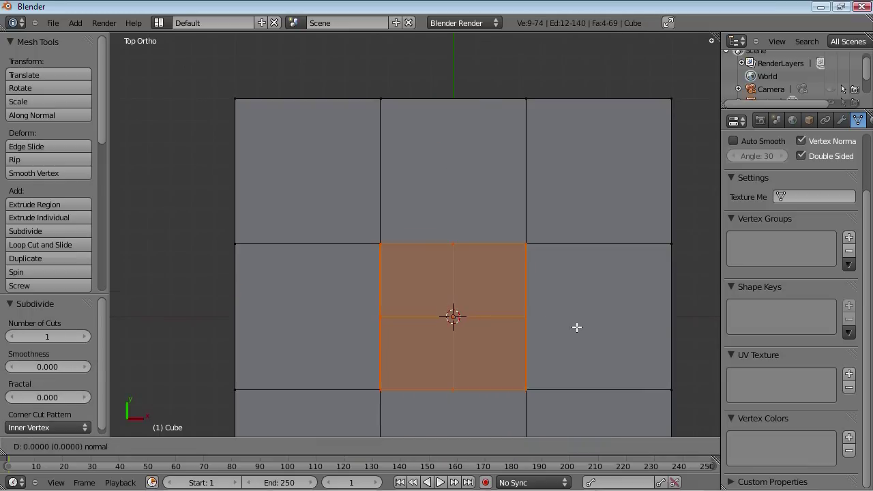
right_click(573, 331)
key("s")
left_click(567, 337)
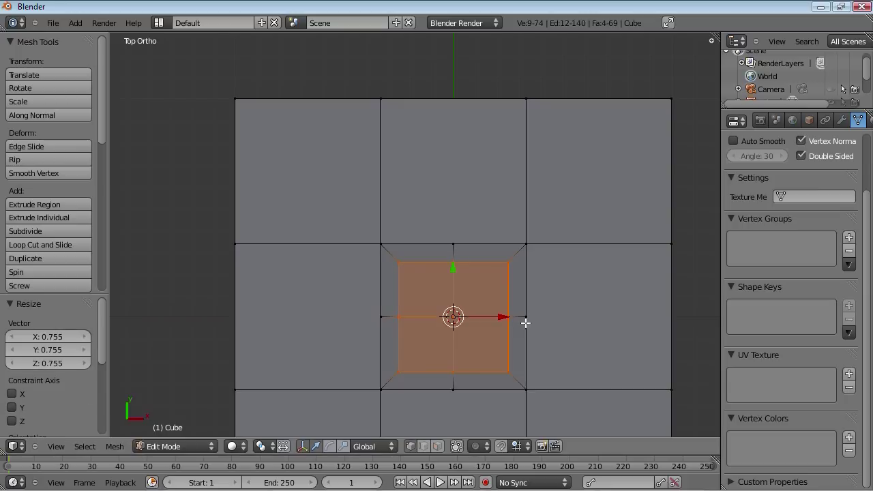
Delete the inner faces of the detached piece and extrude their square border loop upward by 0.1.
key("x")
left_click(479, 333)
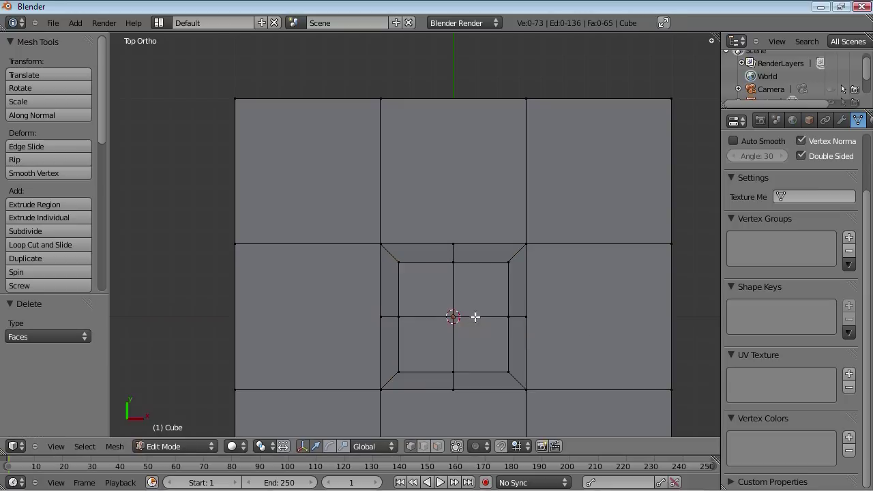
right_click(481, 265, "alt")
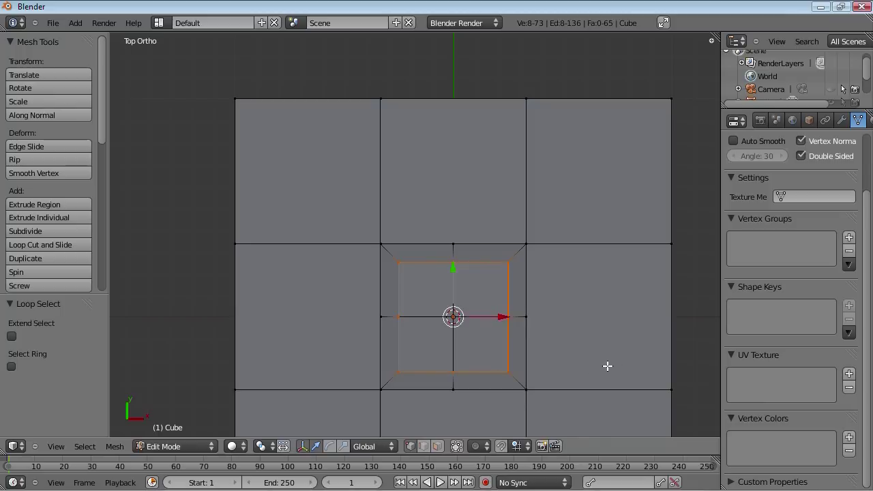
type("e")
type(".1")
key("Return")
Delete the leftover centre vertex and extrude the raised top rim inward, scaled to 0.475.
middle_click_drag(430, 347, 571, 356)
right_click(436, 196)
key("x")
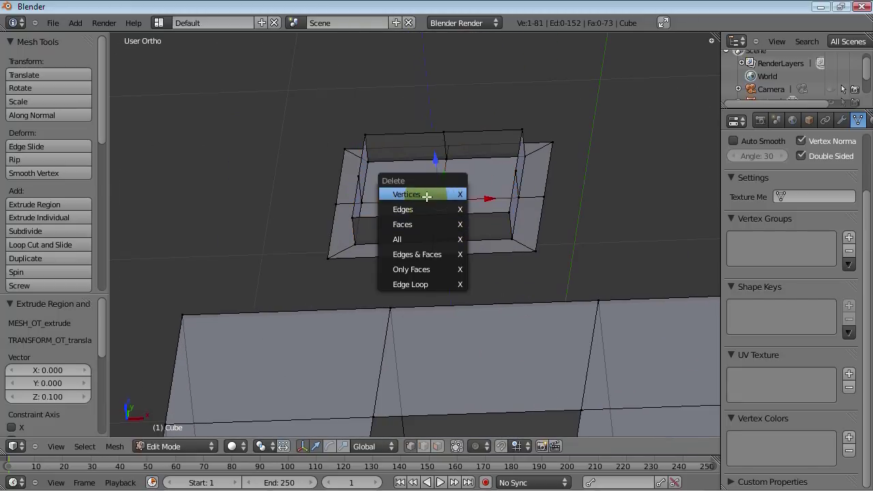
left_click(405, 195)
right_click(475, 218, "alt")
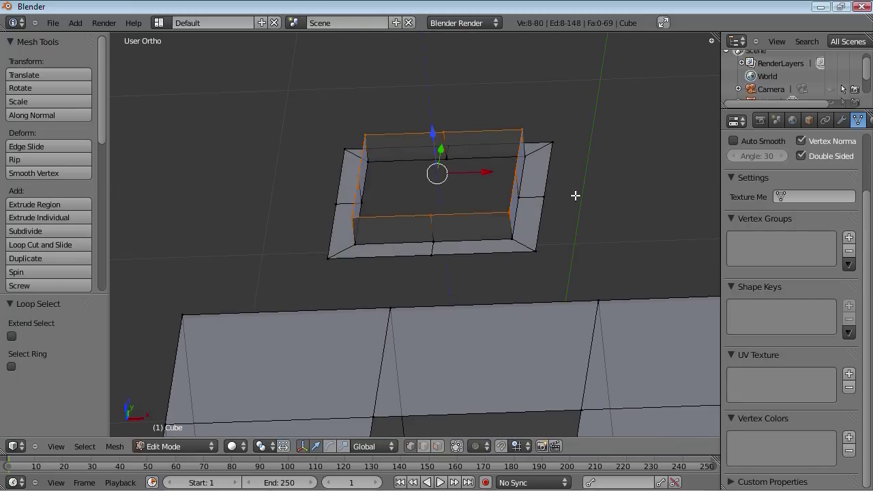
key("e")
key("s")
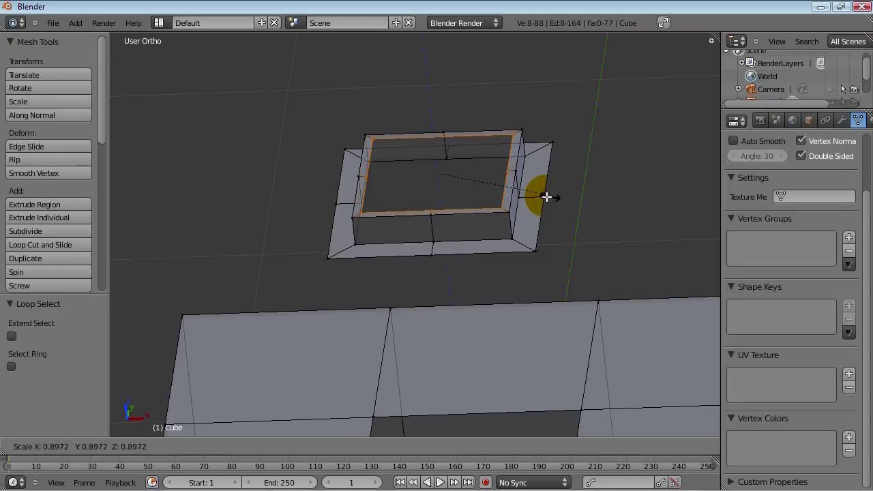
left_click(511, 207)
Extrude the inner rim downward along Z to form a sunken opening, then return to Object Mode.
key("e")
key("z")
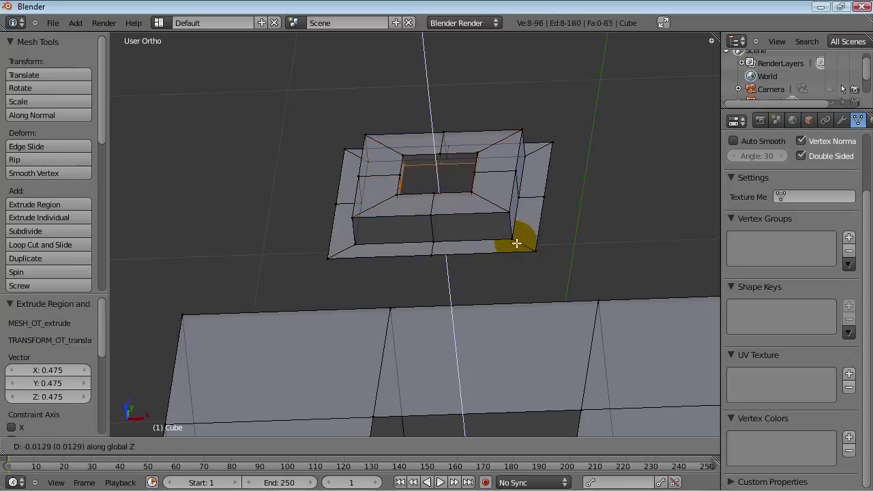
left_click(523, 317)
scroll(531, 287, "down", 3)
key("a")
key("Tab")
middle_click_drag(581, 335, 541, 366)
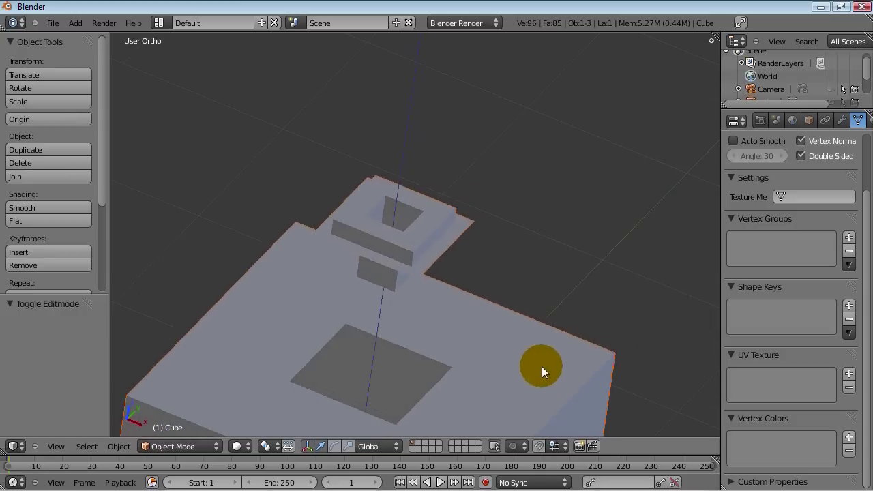
Select the whole linked floating piece and lower it along Z into the square opening on top of the cube.
key("Tab")
key("l")
key("g")
key("z")
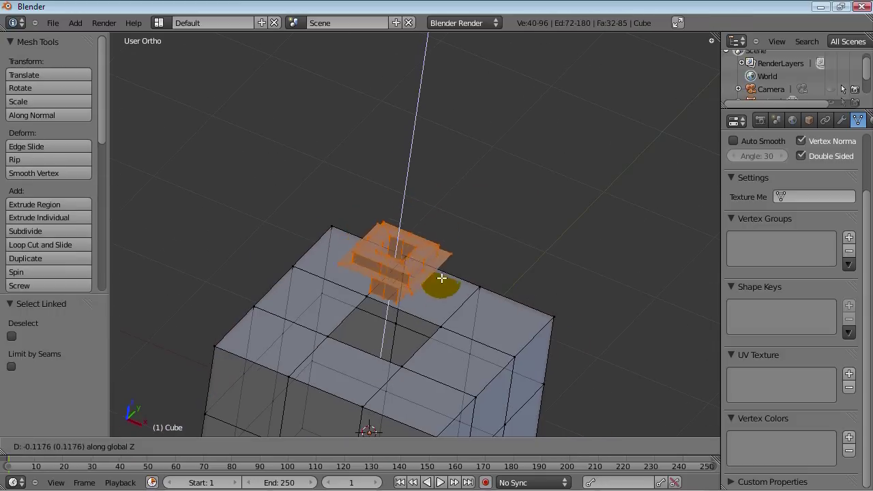
left_click(454, 333)
middle_click_drag(454, 333, 434, 320)
key("a")
key("Tab")
Select the linked piece in the cube's top opening and delete all its vertices.
key("Tab")
middle_click_drag(461, 376, 399, 282)
scroll(399, 282, "up", 6)
key("l")
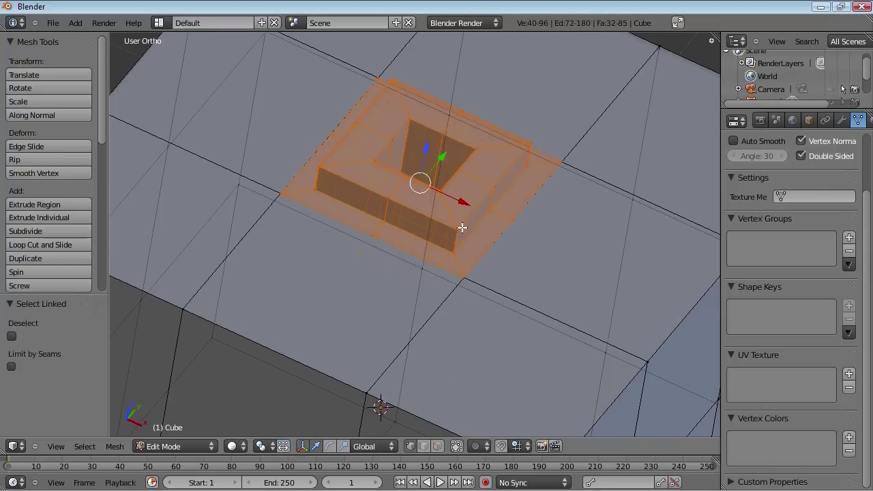
key("x")
left_click(426, 227)
Fill the square hole in the cube's top with a new face between its four corner vertices.
scroll(427, 227, "down", 4)
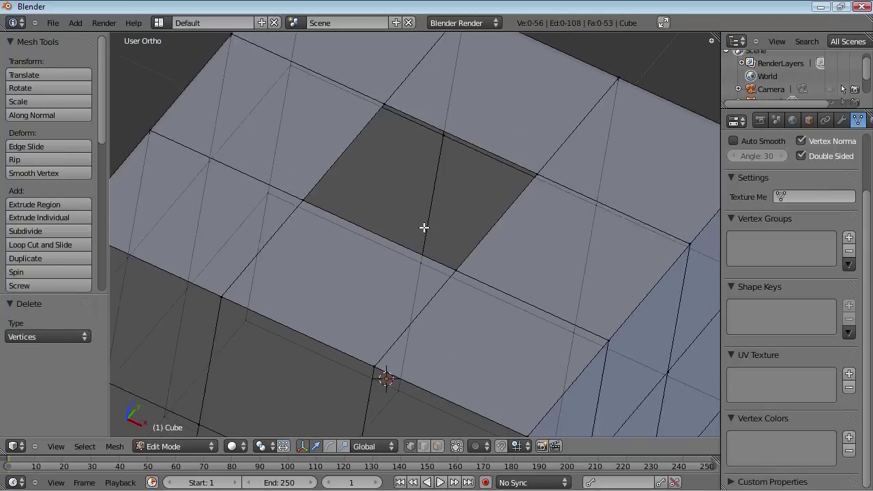
right_click(349, 217)
right_click(389, 149, "shift")
right_click(489, 198, "shift")
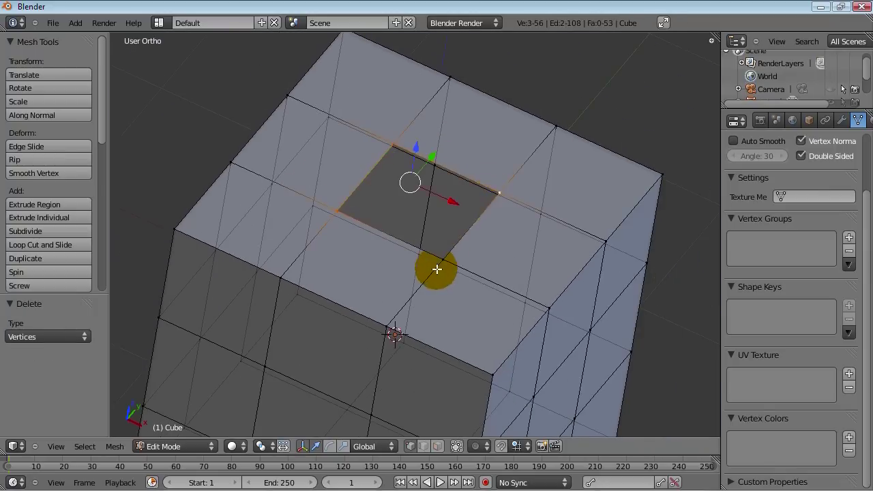
right_click(466, 262, "shift")
key("f")
key("a")
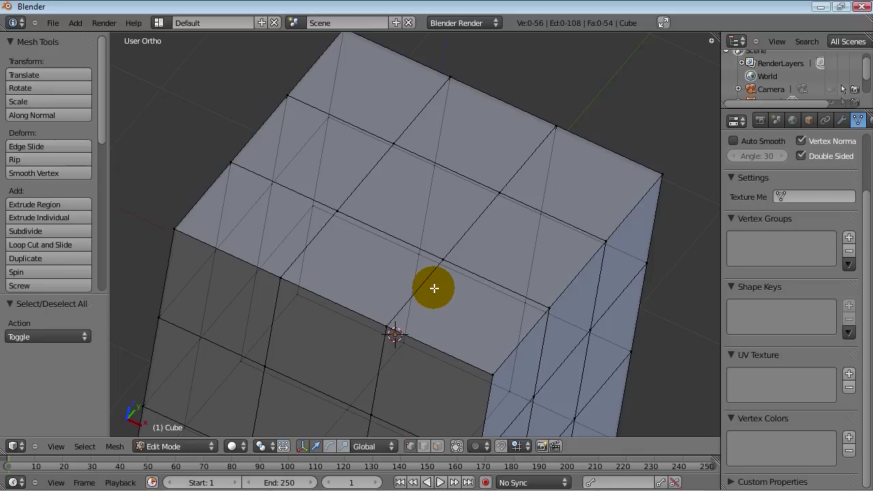
middle_click_drag(434, 288, 474, 351, "ctrl")
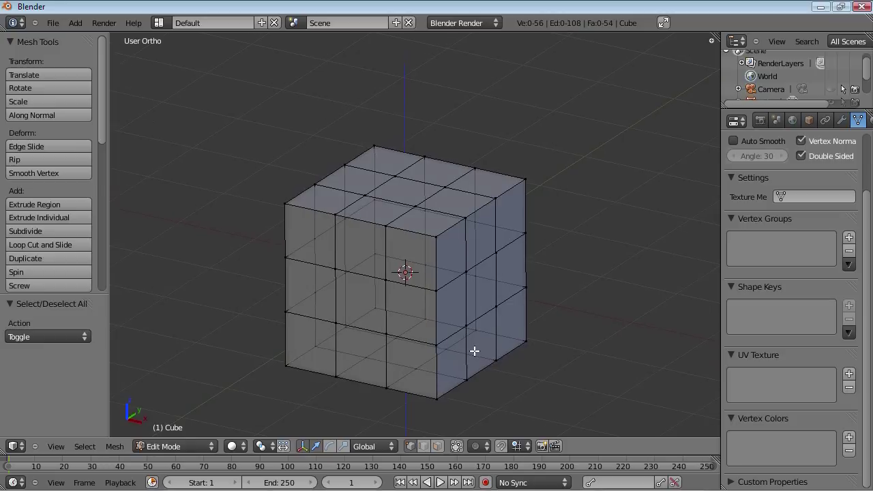
scroll(472, 349, "up", 1)
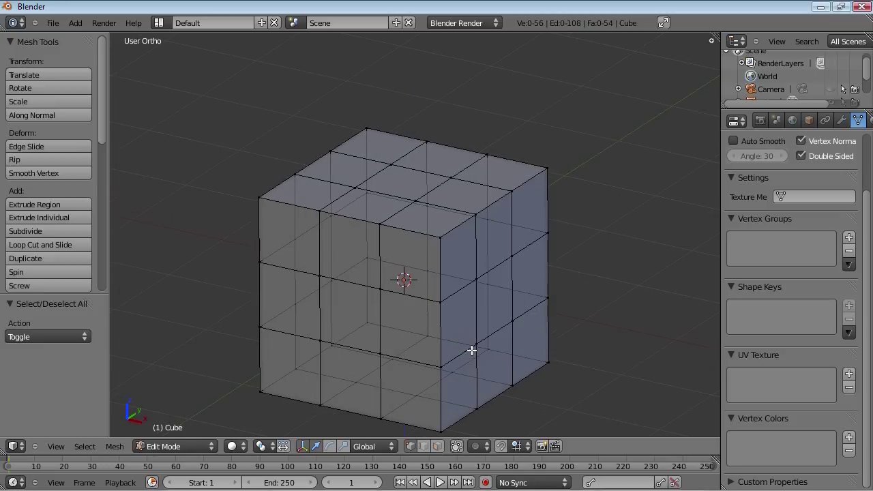
middle_click_drag(436, 360, 448, 330, "shift")
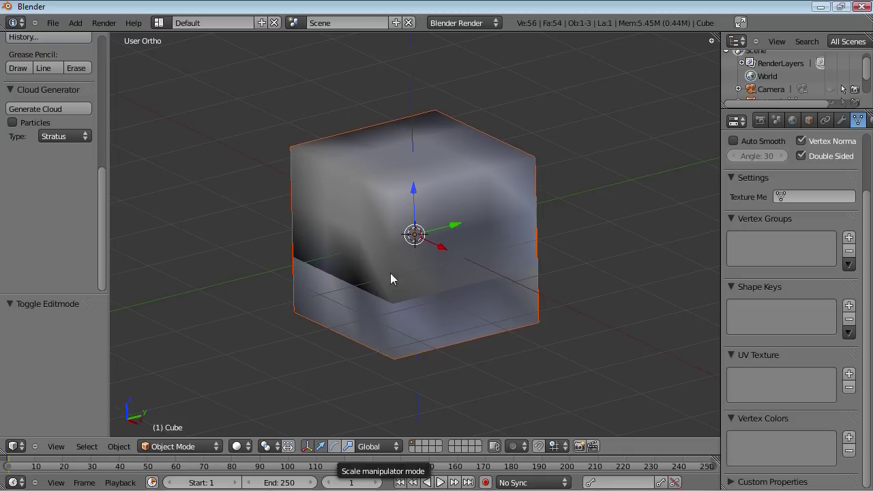
Examine the cube's smooth shading from several angles, including from below, and compare it with the mesh edges in Edit Mode.
middle_click_drag(293, 250, 389, 326)
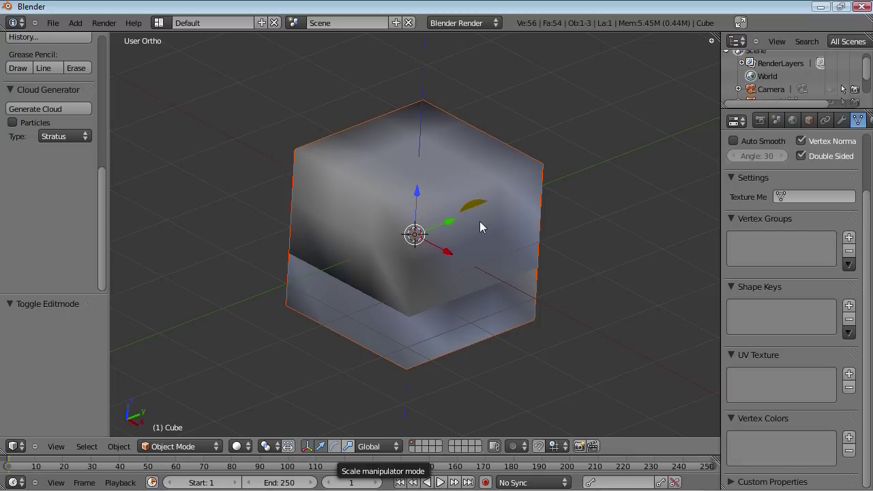
key("Tab")
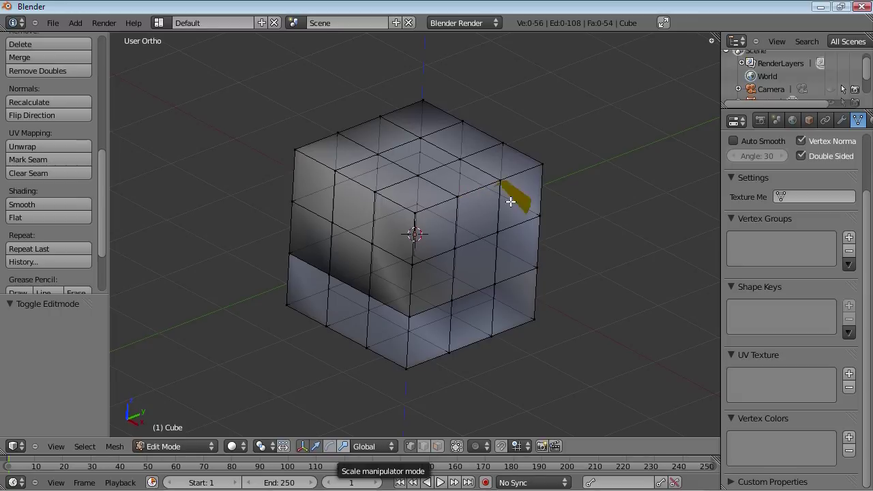
key("Tab")
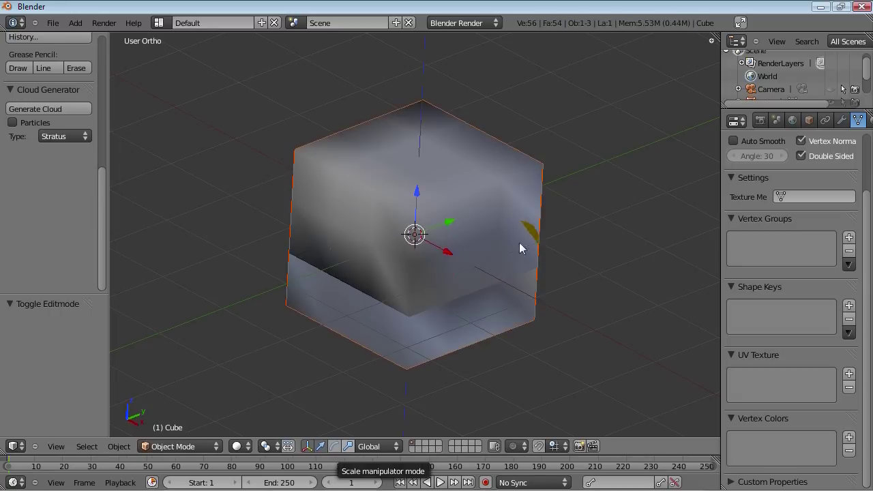
middle_click_drag(449, 282, 429, 264)
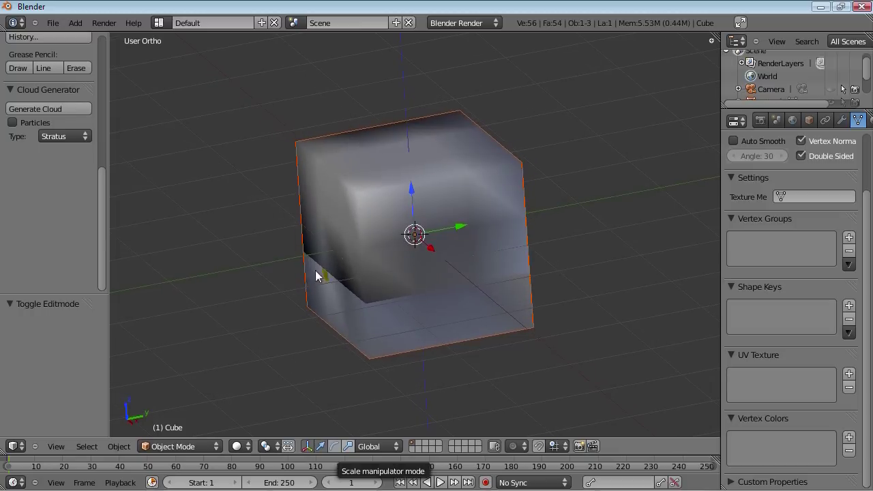
middle_click_drag(335, 198, 363, 242)
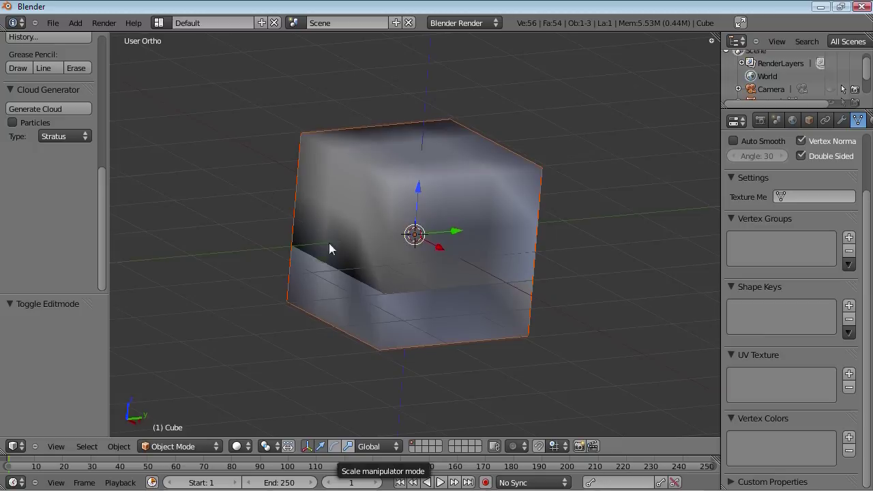
scroll(359, 281, "up", 3)
middle_click_drag(428, 311, 451, 274)
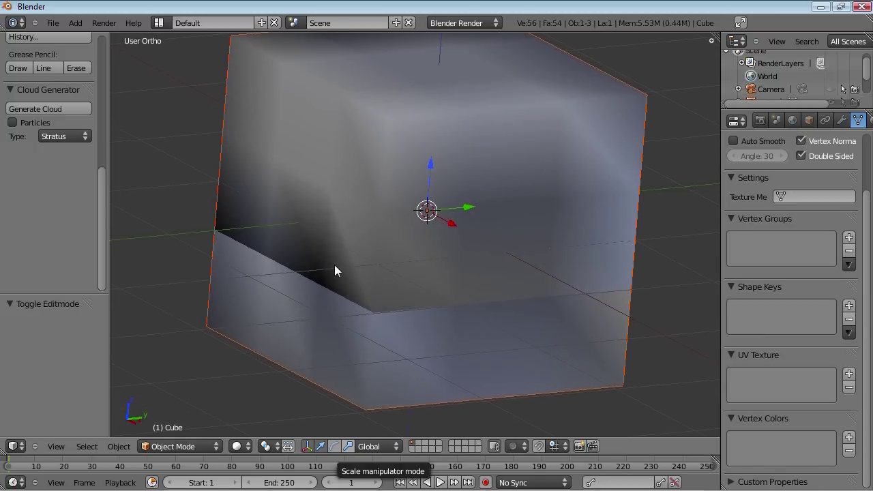
middle_click_drag(360, 356, 380, 234)
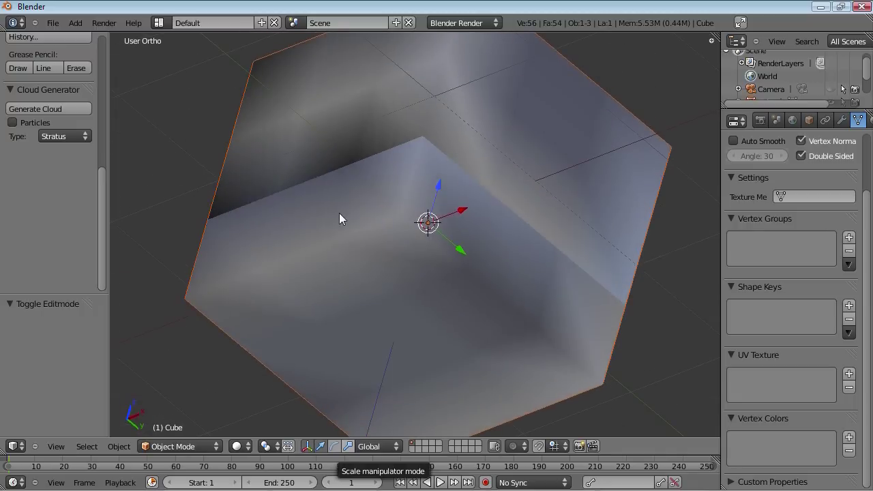
middle_click_drag(389, 195, 524, 328)
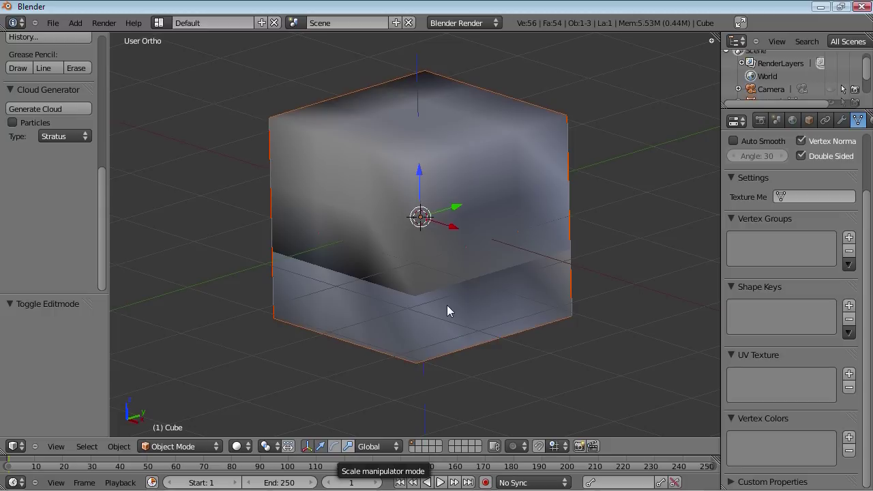
scroll(163, 219, "up", 4)
scroll(325, 237, "down", 4)
scroll(54, 185, "up", 2)
scroll(143, 205, "up", 3)
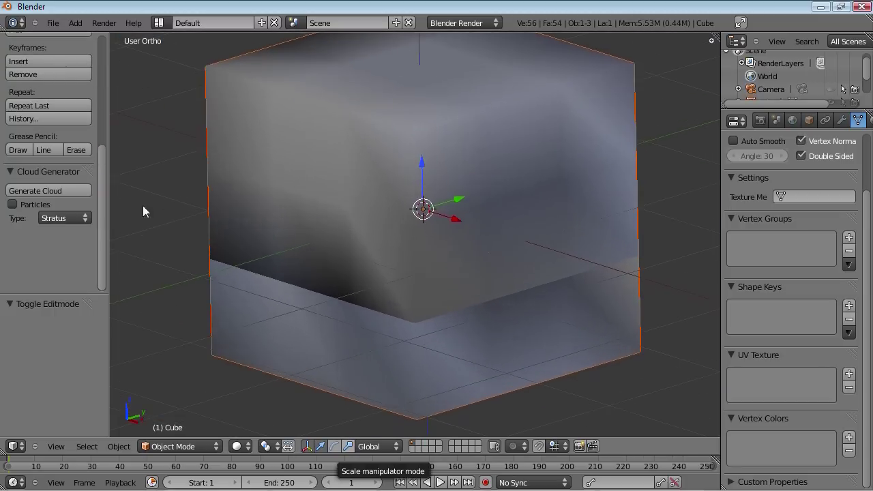
Switch the cube to flat shading for comparison and set it back to smooth shading.
scroll(382, 188, "down", 3)
scroll(59, 190, "up", 3)
scroll(59, 191, "up", 2)
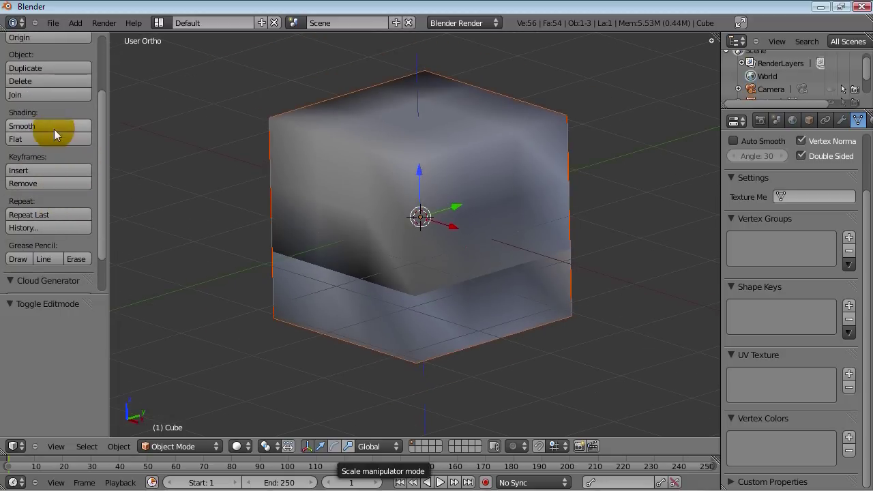
left_click(21, 127)
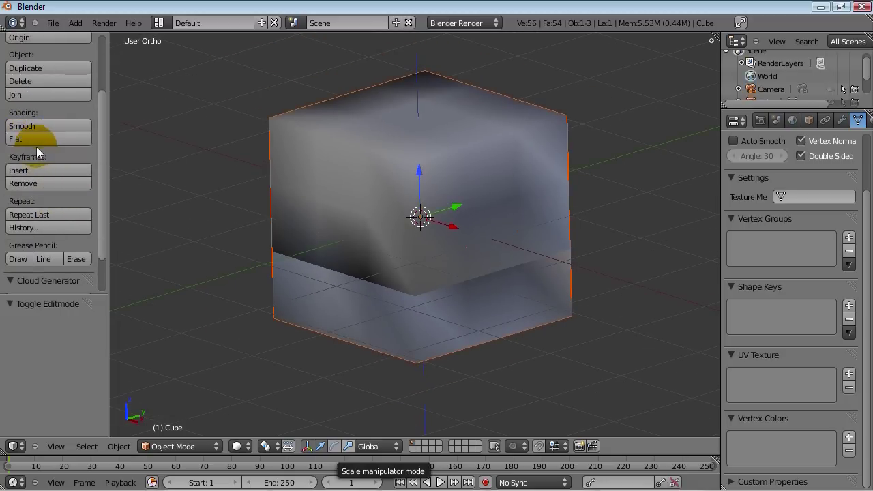
left_click(35, 140)
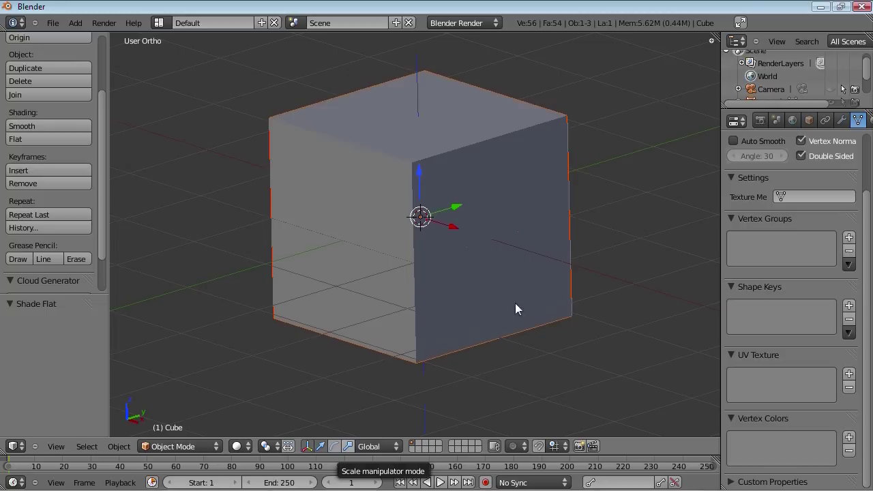
left_click(68, 127)
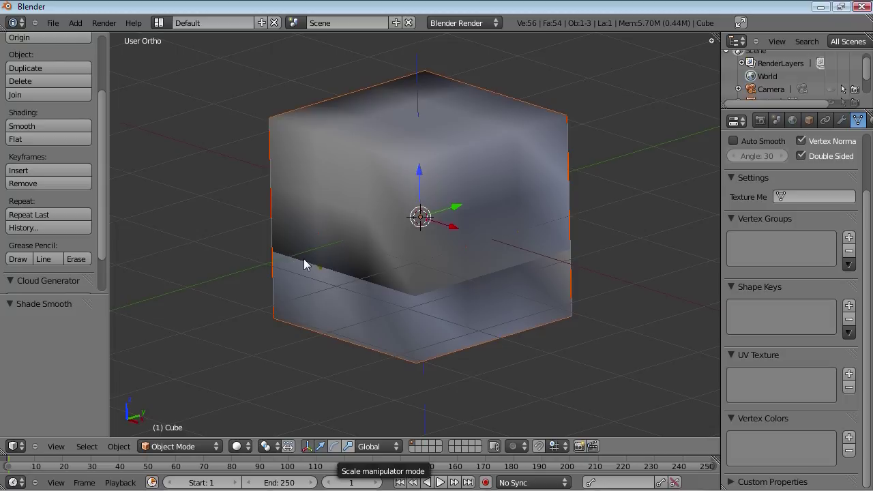
In Edit Mode with face selection enabled, select the lowest row of faces around the cube's sides.
key("Tab")
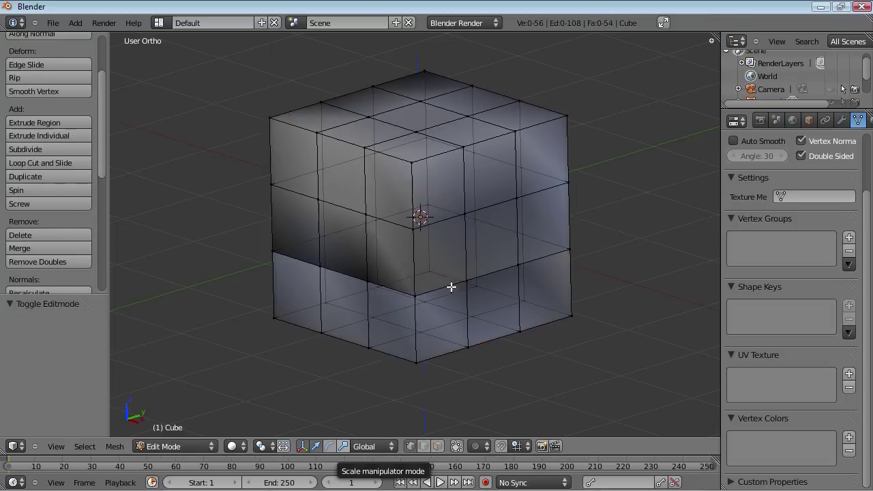
middle_click_drag(557, 279, 539, 298)
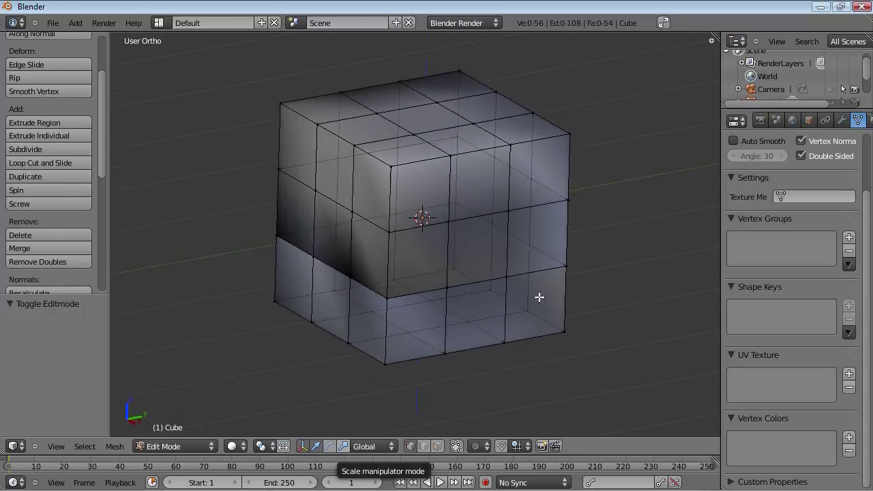
scroll(384, 265, "up", 3)
middle_click_drag(405, 273, 448, 276)
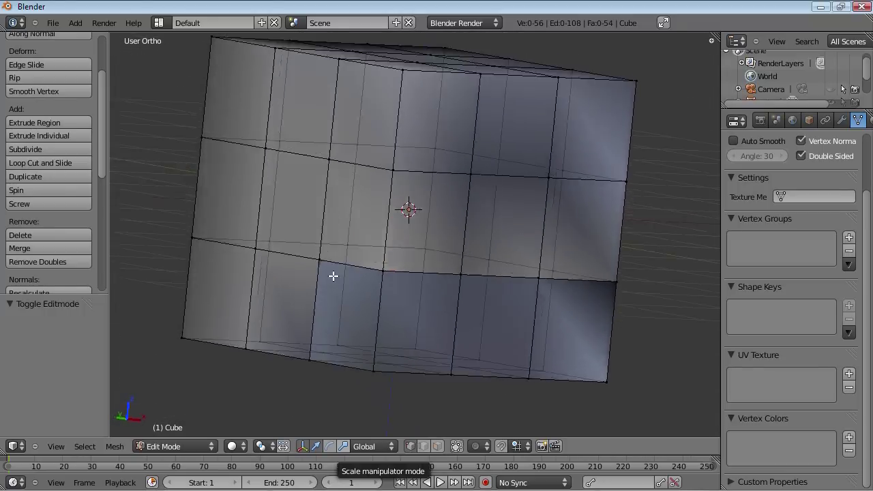
middle_click_drag(347, 262, 407, 415)
left_click(437, 446)
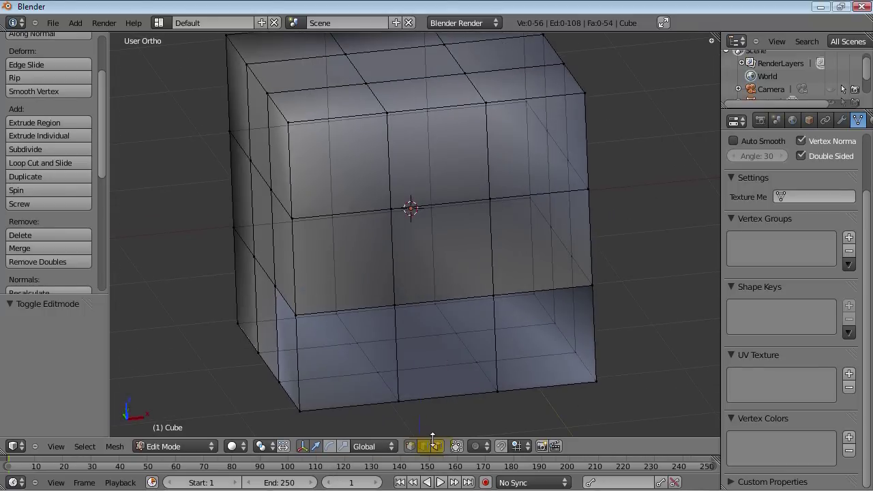
left_click(288, 348)
left_click(343, 360, "shift")
left_click(447, 346, "shift")
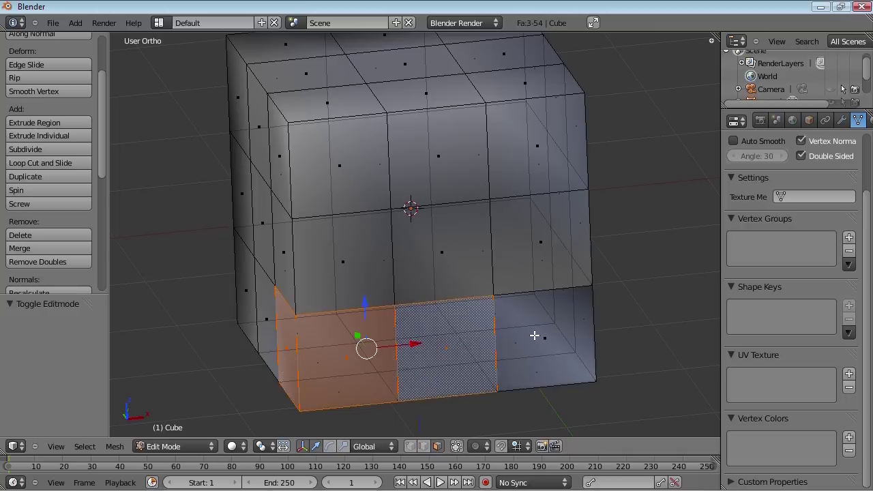
left_click(536, 335, "shift")
middle_click_drag(623, 320, 464, 371)
left_click(464, 371, "shift")
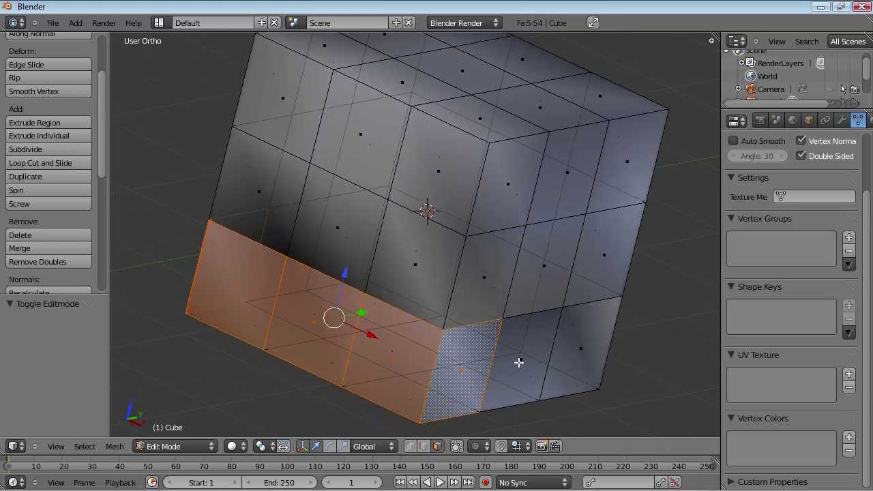
left_click(518, 362, "shift")
left_click(586, 352, "shift")
left_click(612, 328, "shift")
Add the nine faces of the cube's underside to the selection and recalculate the selected faces' normals.
middle_click_drag(611, 328, 462, 238)
left_click(462, 236, "shift")
left_click(537, 258, "shift")
left_click(580, 269, "shift")
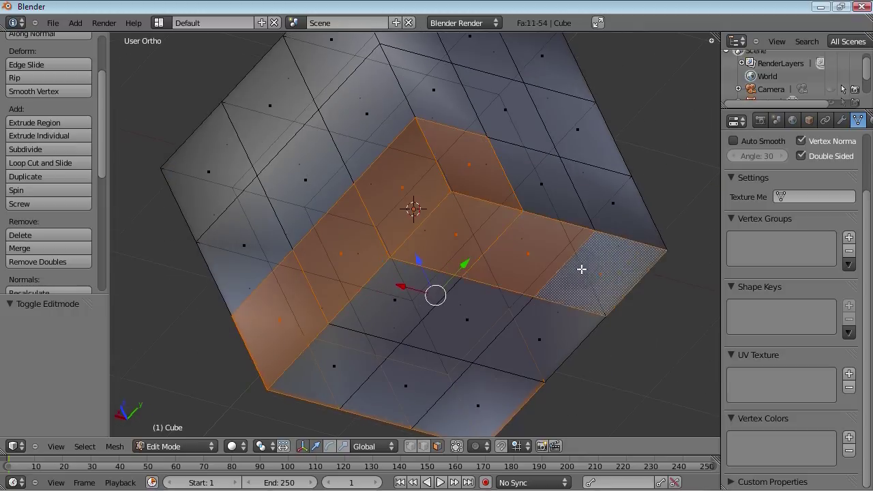
left_click(541, 341, "shift")
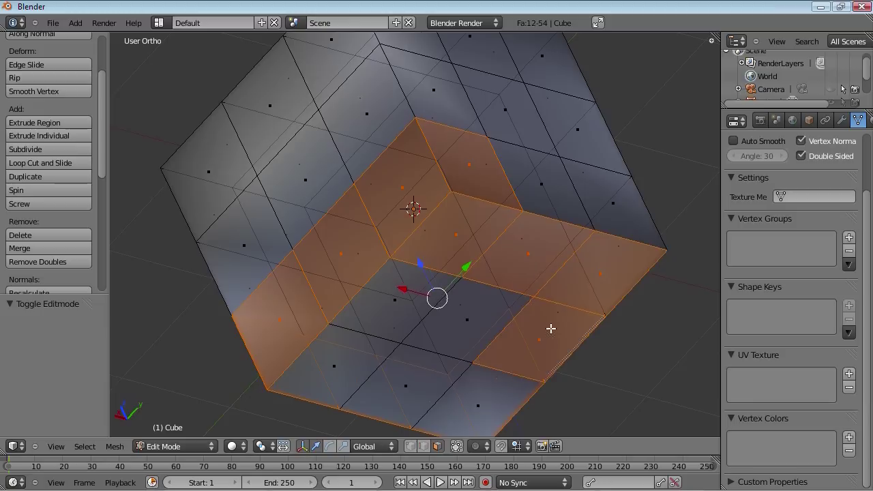
left_click(475, 317, "shift")
left_click(386, 297, "shift")
left_click(341, 365, "shift")
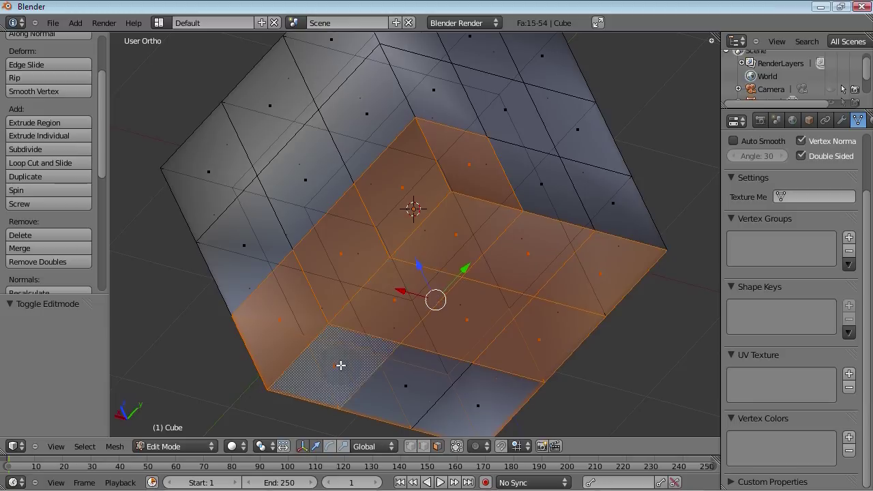
left_click(411, 389, "shift")
left_click(472, 405, "shift")
middle_click_drag(457, 314, 507, 281)
middle_click_drag(582, 244, 589, 276)
scroll(469, 275, "down", 2)
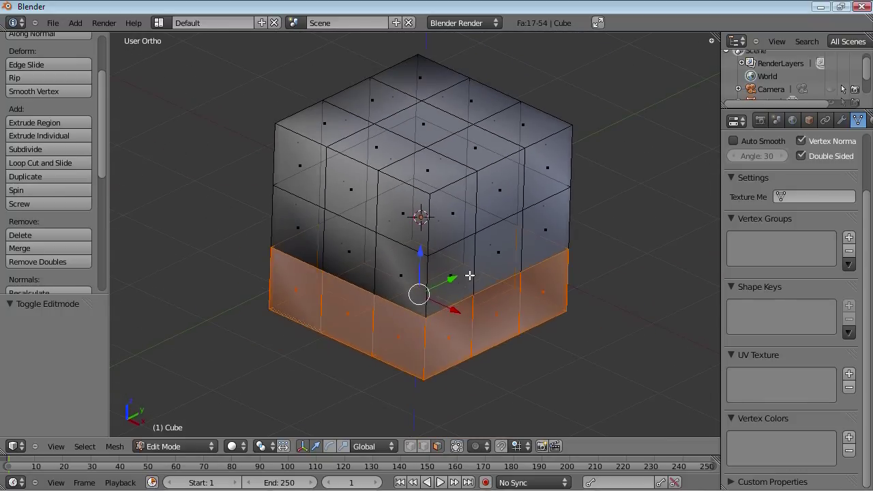
key("ctrl+n")
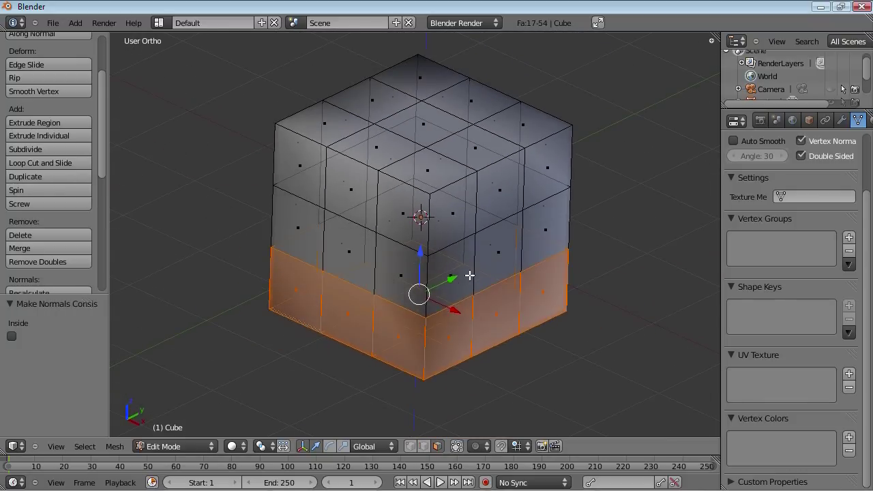
Select all of the cube's faces, make their normals consistent, and clear the selection.
key("a")
key("a")
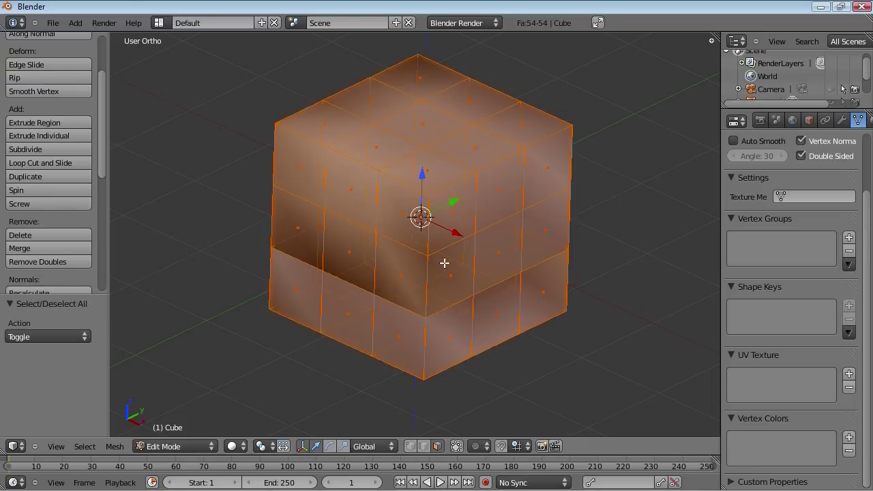
key("ctrl+n")
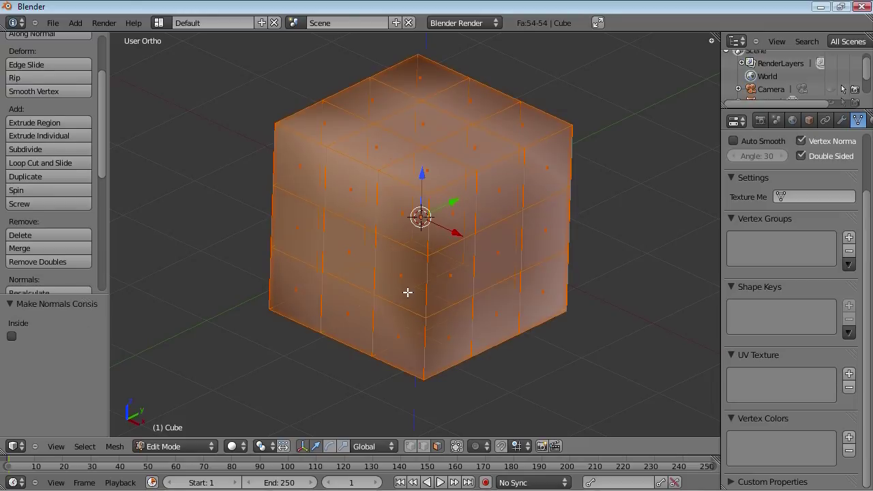
key("a")
mouse_move(507, 370)
middle_mouse_down()
mouse_move(422, 294)
mouse_move(334, 270)
mouse_move(366, 290)
mouse_move(453, 293)
middle_mouse_up()
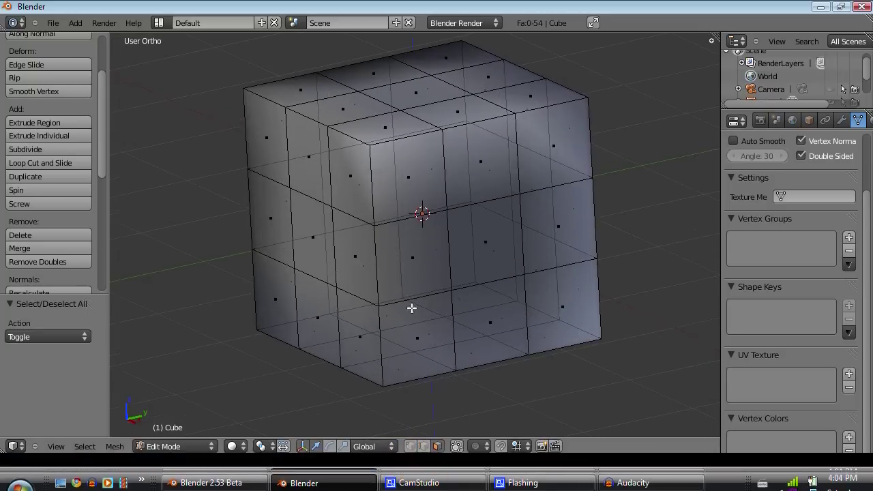
middle_click_drag(527, 323, 466, 280)
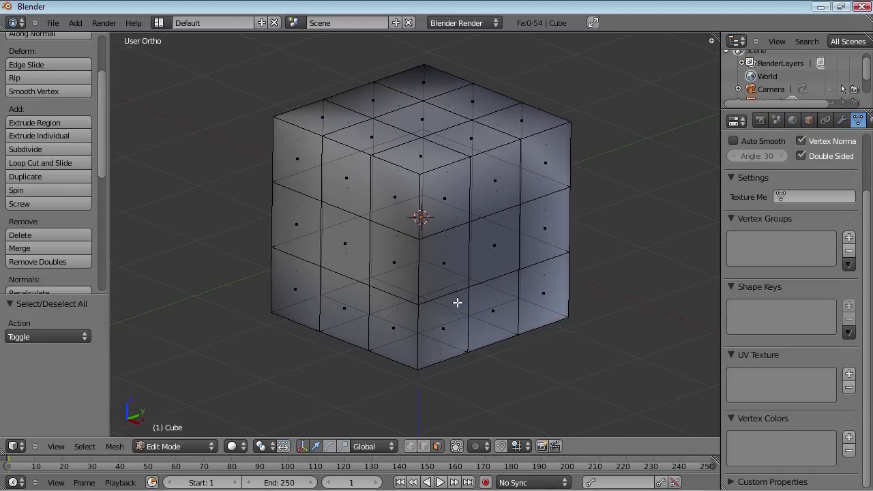
middle_click_drag(466, 351, 466, 352)
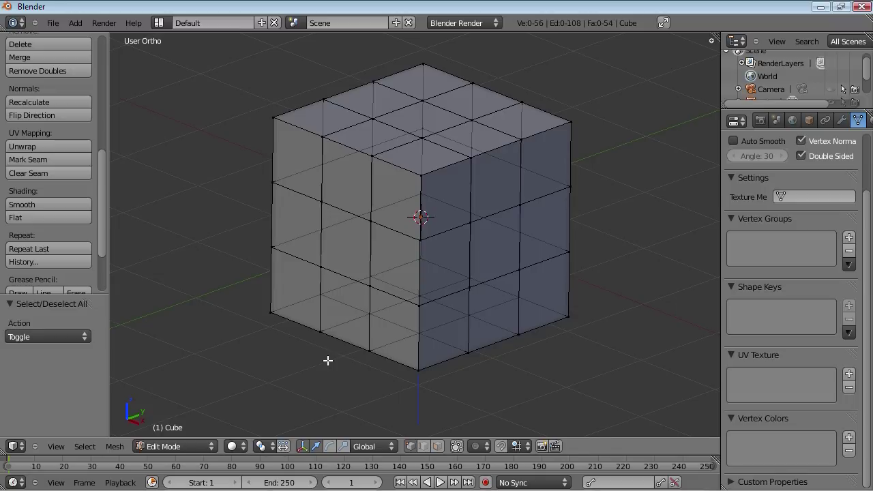
Select the seven vertices of the three small faces that meet at one top corner of the cube.
right_click(566, 126)
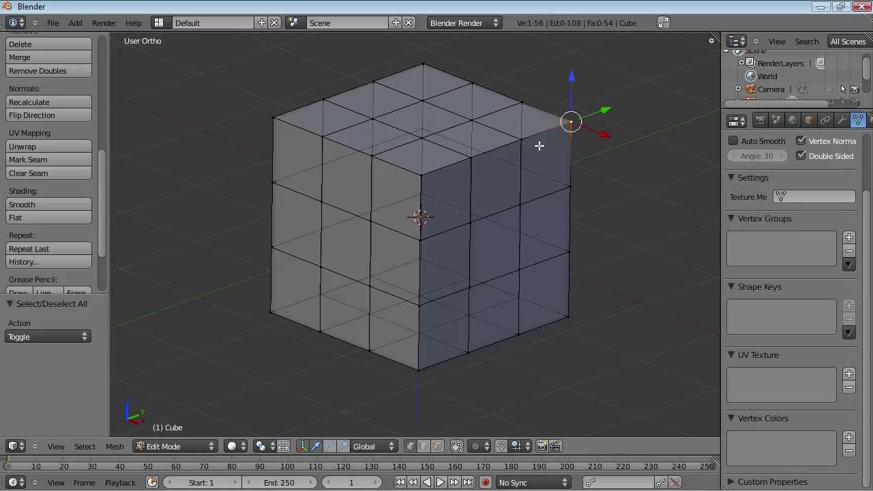
right_click(523, 140, "shift")
right_click(473, 121, "shift")
right_click(523, 103, "shift")
scroll(559, 172, "up", 2)
right_click(634, 163, "shift")
right_click(574, 185, "shift")
middle_click_drag(619, 217, 415, 229)
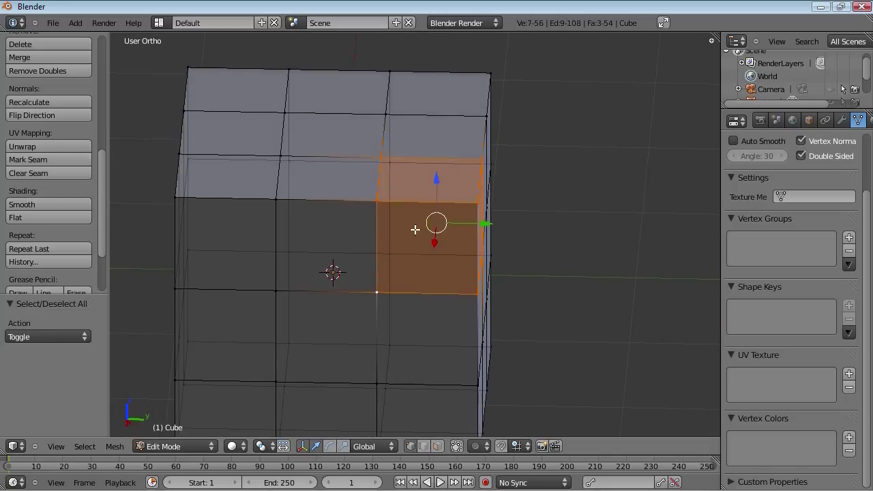
middle_click_drag(354, 177, 467, 228)
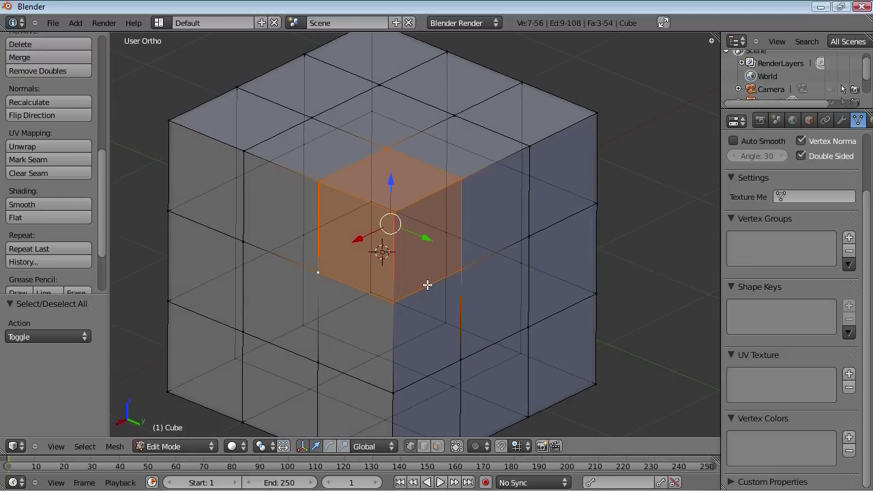
Hide the selected corner geometry, reveal it, and hide it again.
key("h")
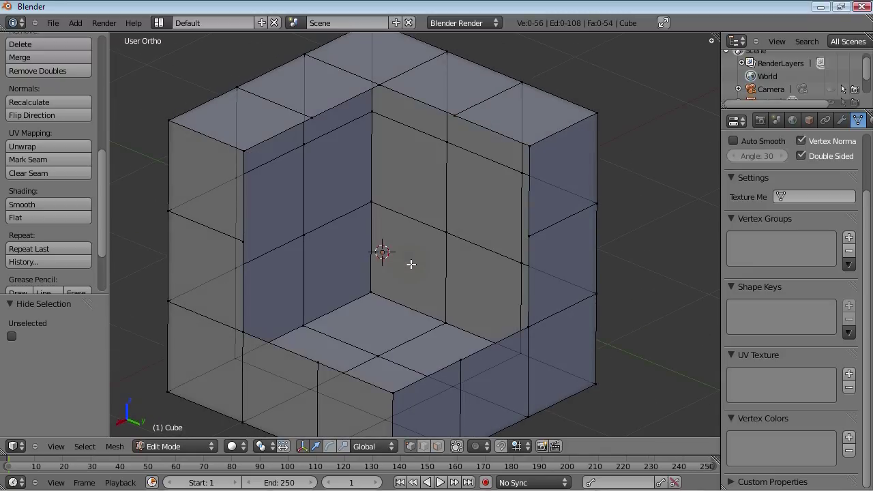
key("alt+h")
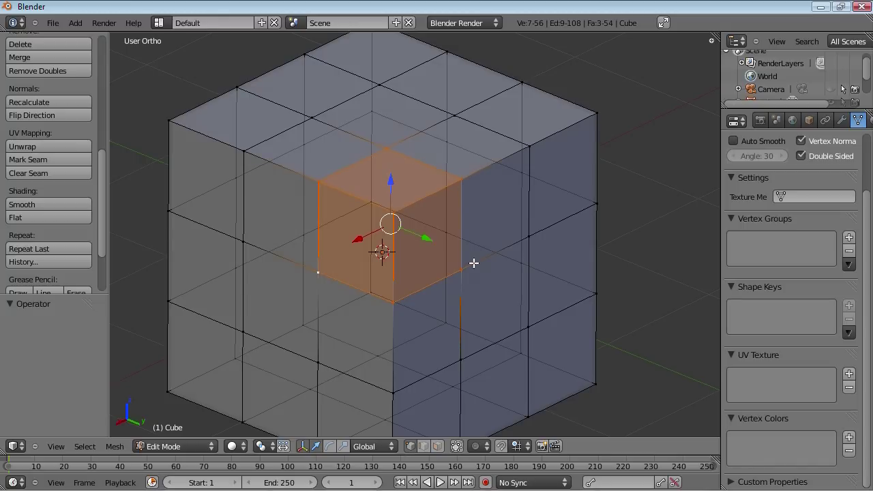
key("h")
Select the seven vertices around the opposite corner, seen through the opening, and hide them.
middle_click_drag(531, 304, 473, 304)
right_click(394, 275)
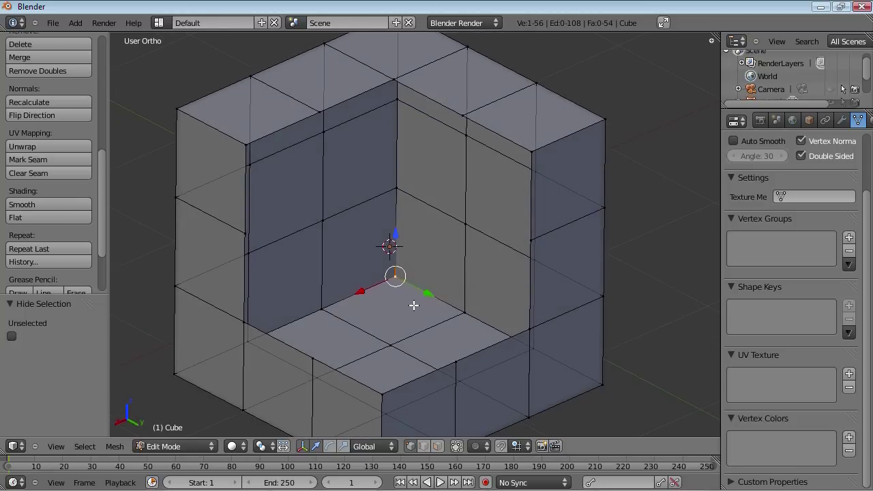
key("g")
right_click(432, 243)
right_click(323, 220, "shift")
right_click(322, 308, "shift")
right_click(390, 344, "shift")
right_click(464, 312, "shift")
right_click(465, 224, "shift")
right_click(395, 189, "shift")
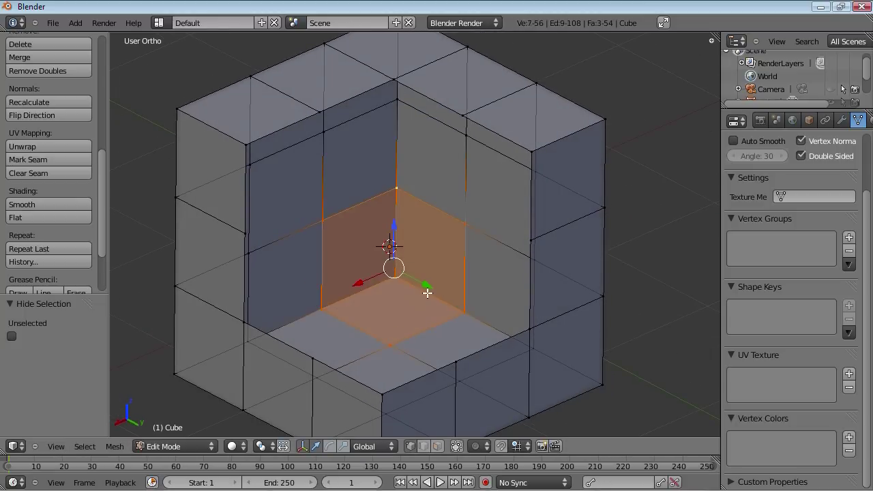
key("h")
Examine the remaining visible part of the cube mesh from several angles and look through both openings.
key("a")
scroll(460, 330, "down", 4)
key("a")
middle_click_drag(429, 306, 436, 343)
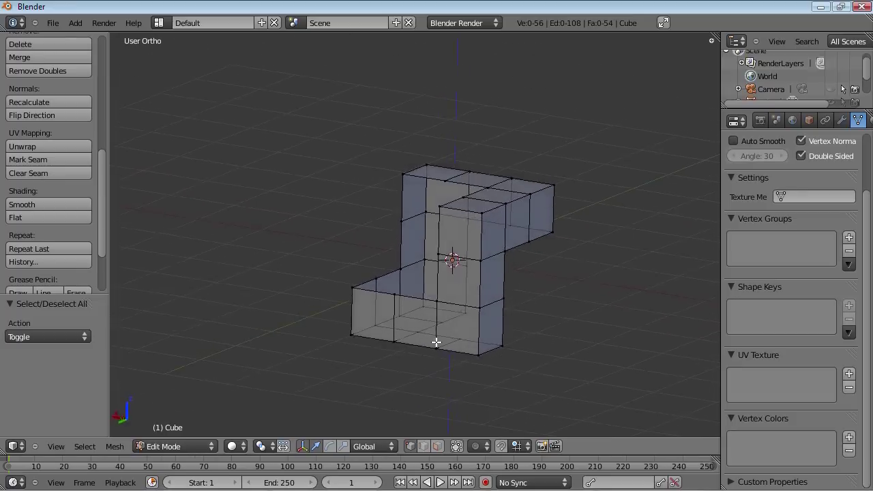
scroll(437, 342, "up", 5)
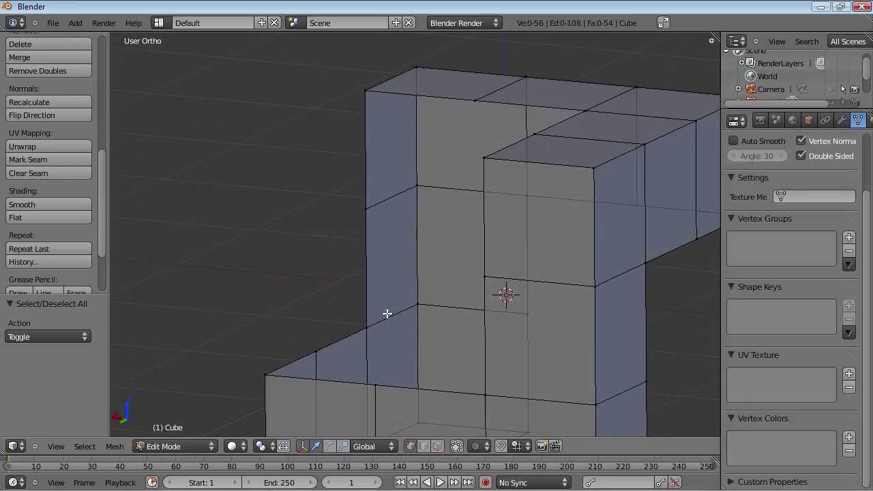
scroll(397, 311, "down", 4)
middle_click_drag(362, 309, 592, 342)
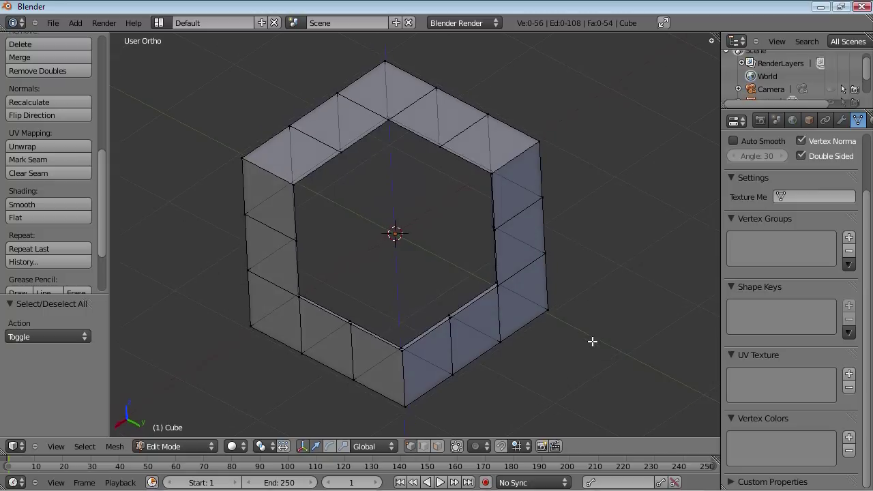
middle_click_drag(382, 300, 387, 292)
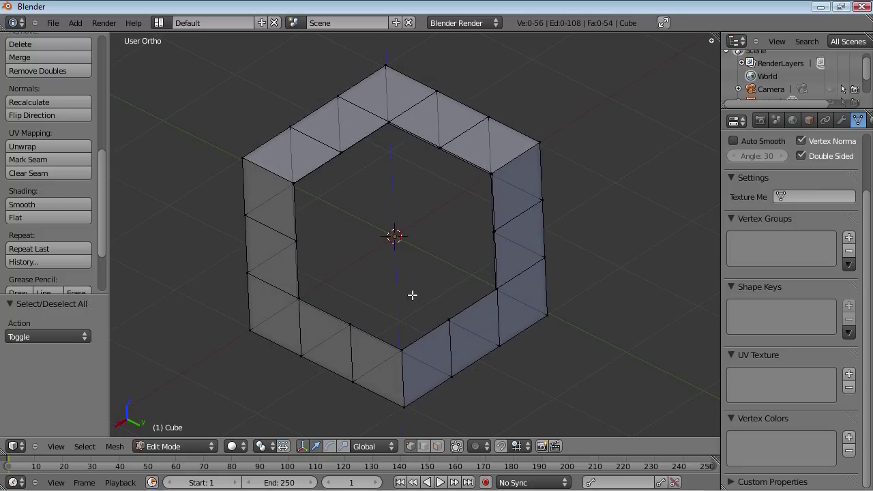
Reveal all hidden geometry of the cube and clear the selection.
key("alt+h")
middle_click_drag(339, 331, 429, 337)
key("a")
middle_click_drag(319, 334, 411, 336)
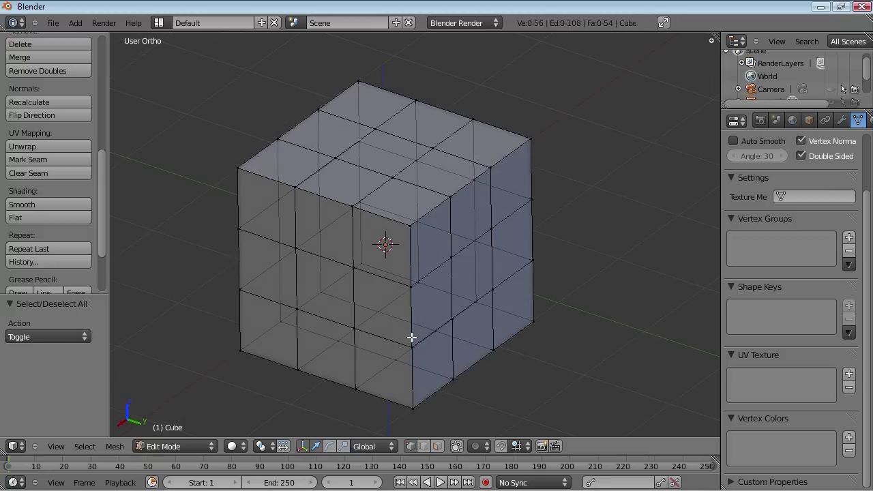
Return to Object Mode and enlarge the outliner area enough to list every scene object.
key("Tab")
scroll(413, 328, "down", 2)
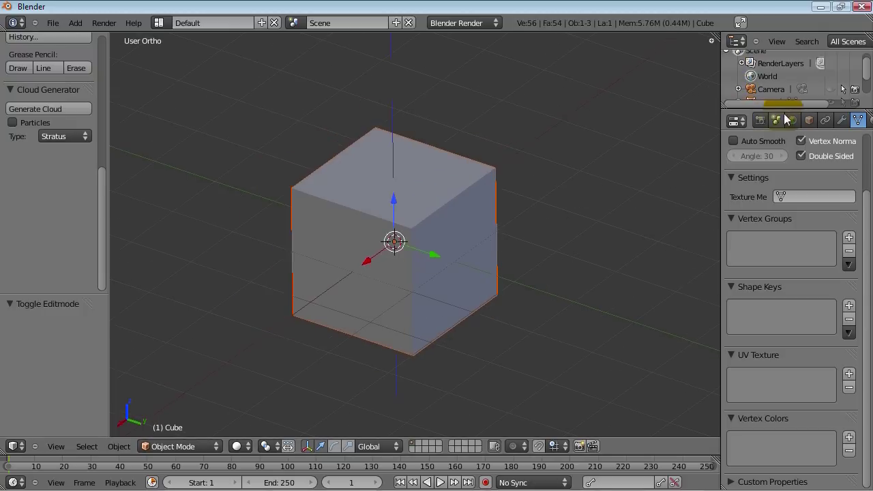
left_click_drag(791, 108, 791, 180)
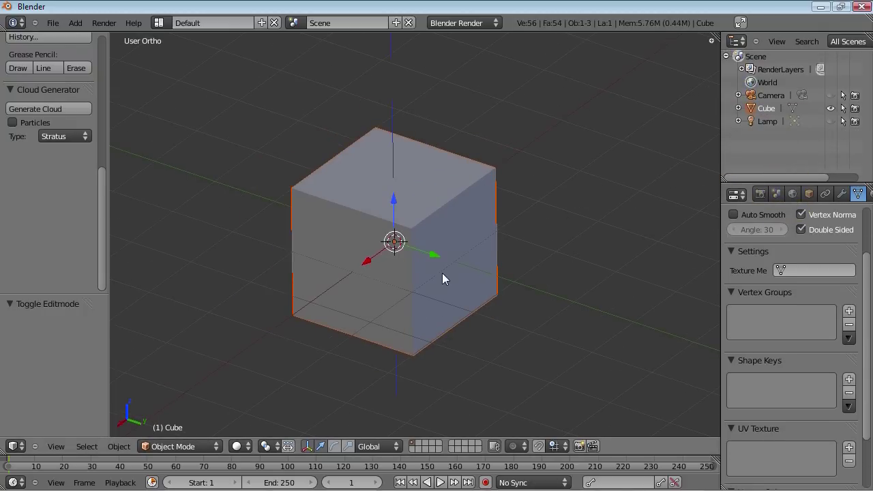
Hide the whole cube object and reveal all hidden objects in the scene.
scroll(442, 276, "up", 1)
key("Delete")
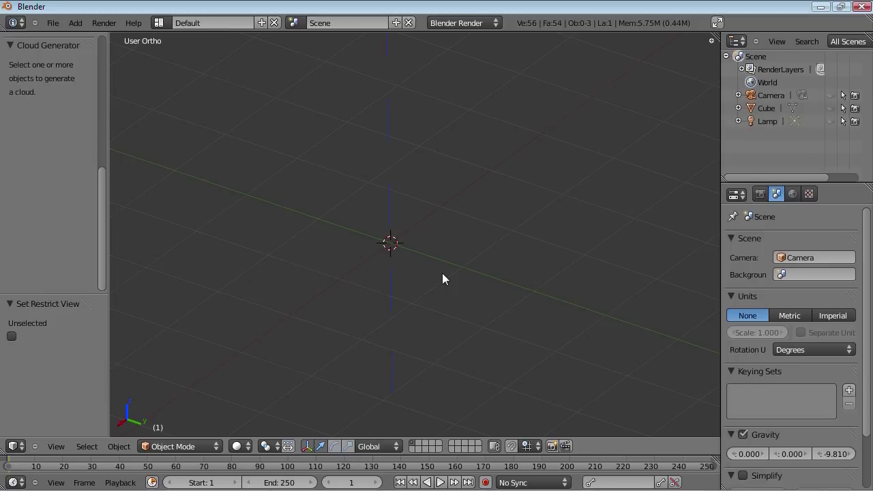
key("alt+h")
Select the lamp and the camera together and hide both.
scroll(415, 271, "down", 2)
right_click(365, 162)
right_click(190, 158, "shift")
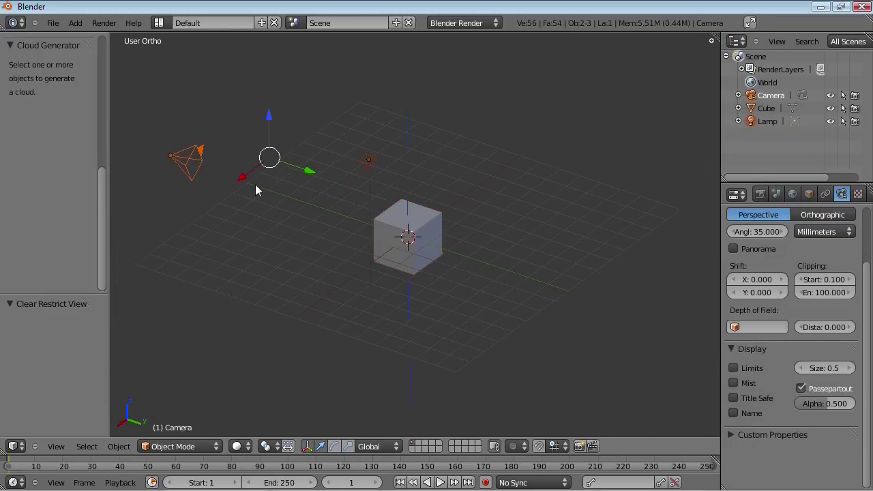
key("h")
Select the cube and reduce the height of the outliner area.
scroll(380, 261, "up", 2)
right_click(380, 261)
scroll(389, 259, "up", 2)
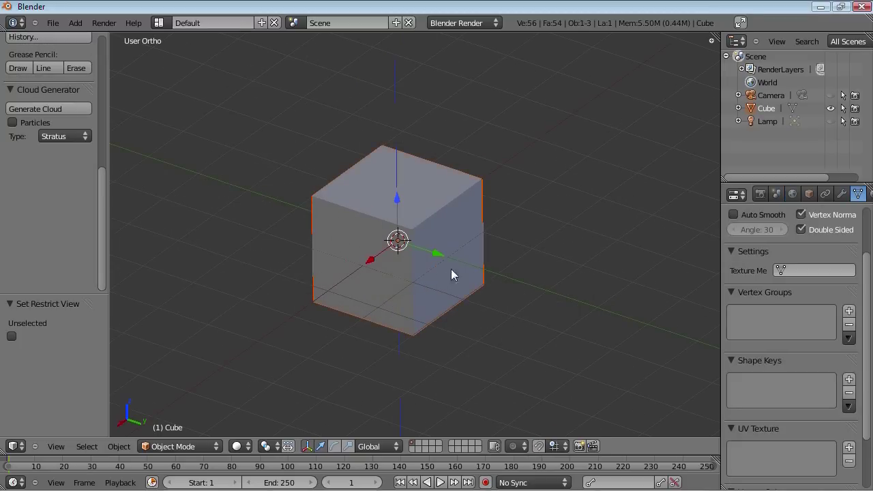
left_click_drag(778, 181, 778, 142)
Duplicate the cube four times, placing the copies at separate spots around the original.
scroll(491, 219, "down", 3)
key("shift+d")
left_click(575, 220)
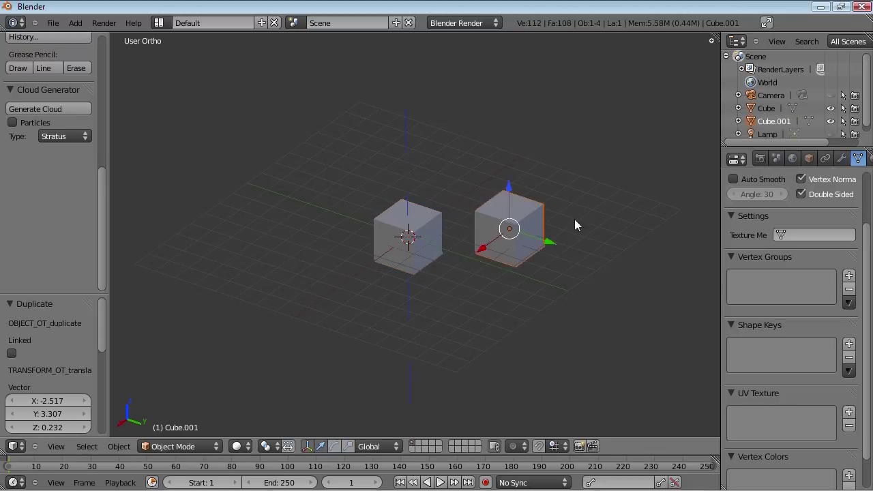
key("shift+d")
left_click(515, 305)
key("shift+d")
left_click(381, 282)
key("shift+d")
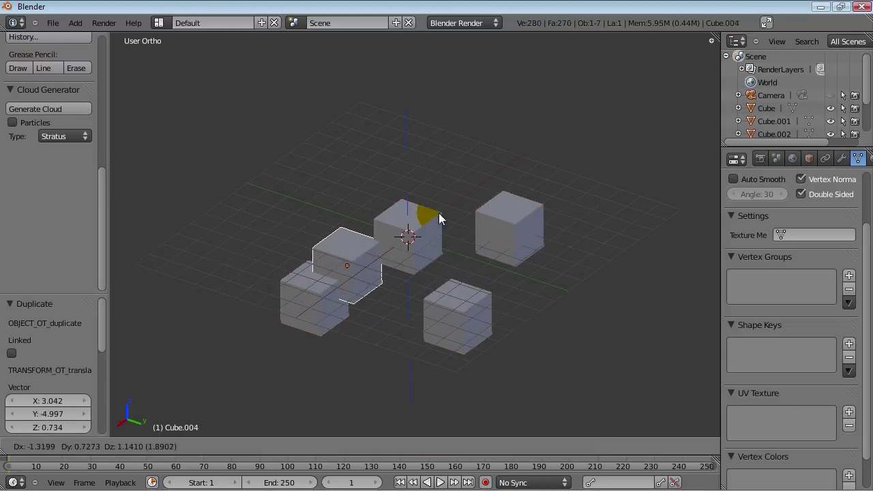
left_click(472, 266)
Move the newest cube copy 4.988 in X and 3.627 in Y with Z locked, and raise it along the Z axis.
key("g")
key("shift+z")
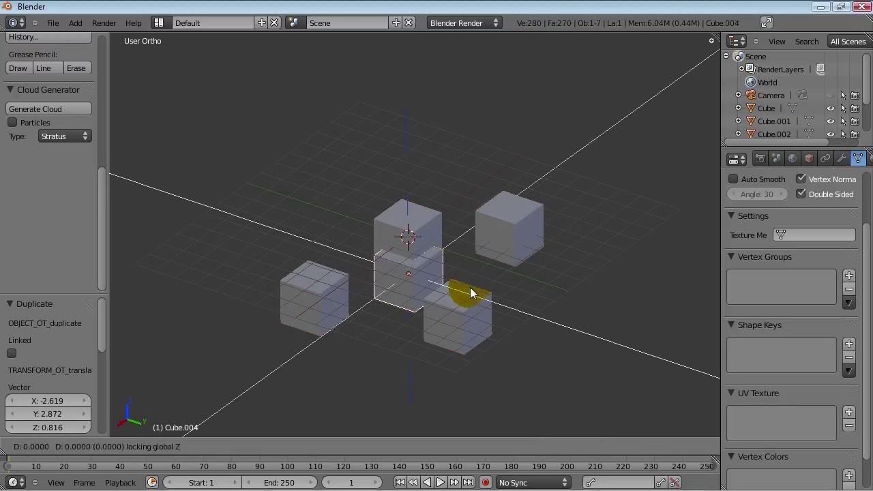
left_click(475, 338)
key("g")
key("z")
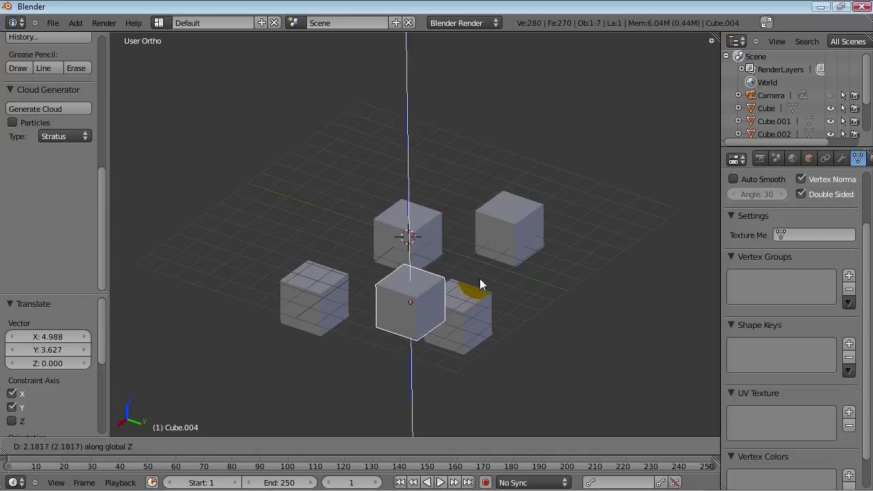
left_click(484, 282)
Scale up the raised cube copy until it is clearly larger than the other cubes, and deselect it.
key("s")
left_click(587, 322)
key("a")
Examine the cube arrangement from several angles, including in wireframe display, picking the enlarged cube to check its position.
middle_click_drag(437, 349, 420, 310)
scroll(434, 320, "up", 5)
key("z")
key("z")
middle_click_drag(394, 301, 512, 270)
right_click(592, 200)
scroll(518, 250, "down", 5)
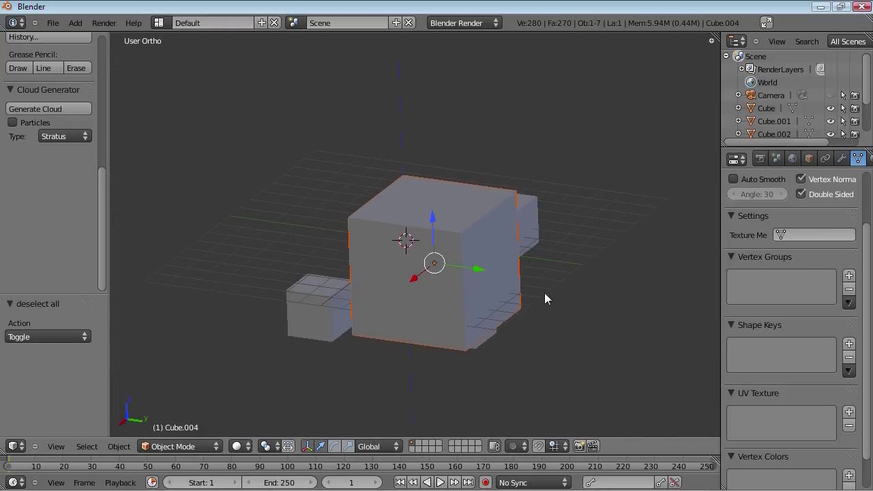
scroll(518, 313, "up", 4)
right_click(563, 276)
middle_click_drag(530, 331, 481, 347)
middle_click_drag(274, 300, 360, 292)
right_click(359, 293)
scroll(436, 286, "down", 4)
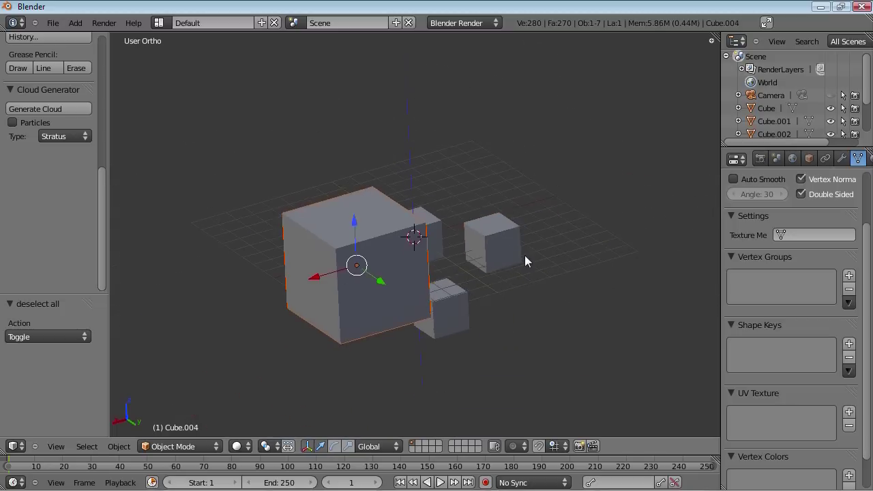
Select several of the cubes together in the viewport and clear the selection.
middle_click_drag(527, 253, 445, 280)
right_click(438, 274)
right_click(376, 265)
right_click(422, 313, "shift")
right_click(466, 267, "shift")
right_click(344, 293, "shift")
scroll(409, 338, "up", 3)
key("a")
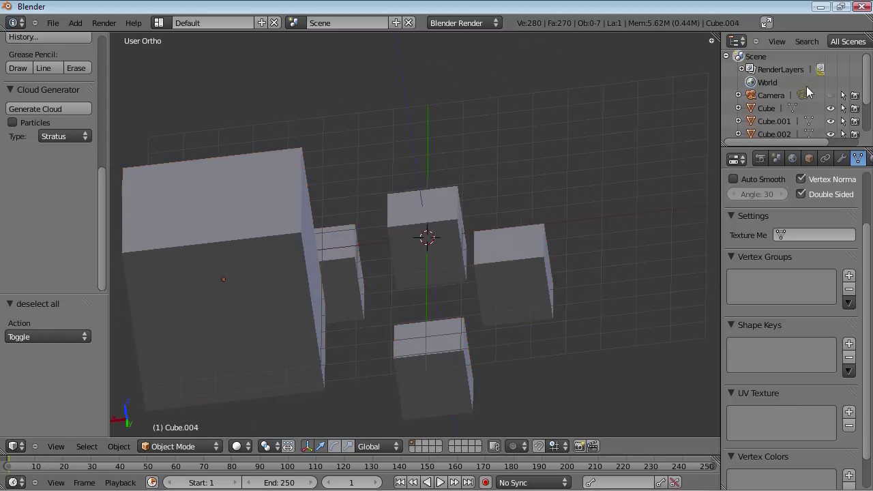
Select each cube in turn in the viewport to match it with its entry in the outliner.
left_click_drag(867, 79, 870, 88)
scroll(803, 95, "down", 2)
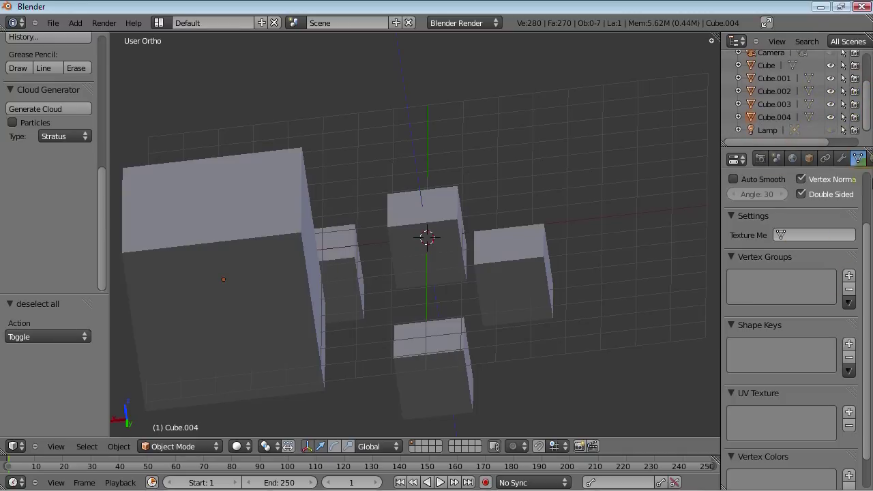
scroll(845, 85, "up", 1)
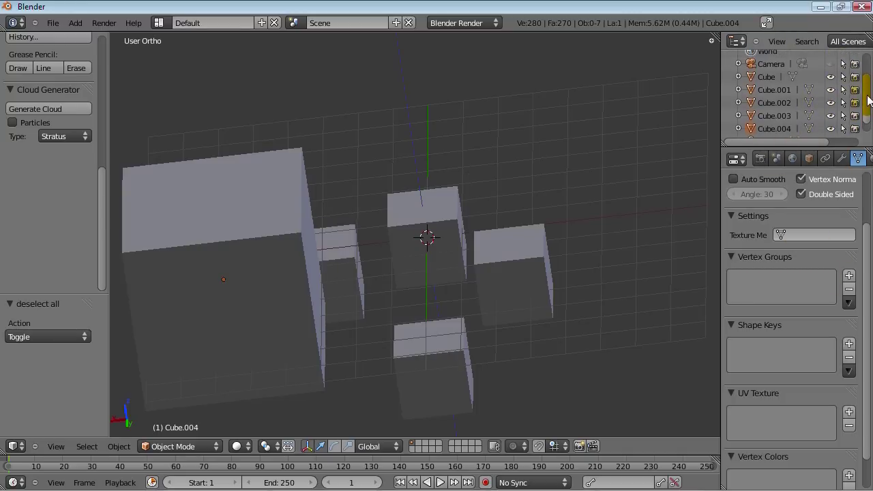
right_click(451, 209)
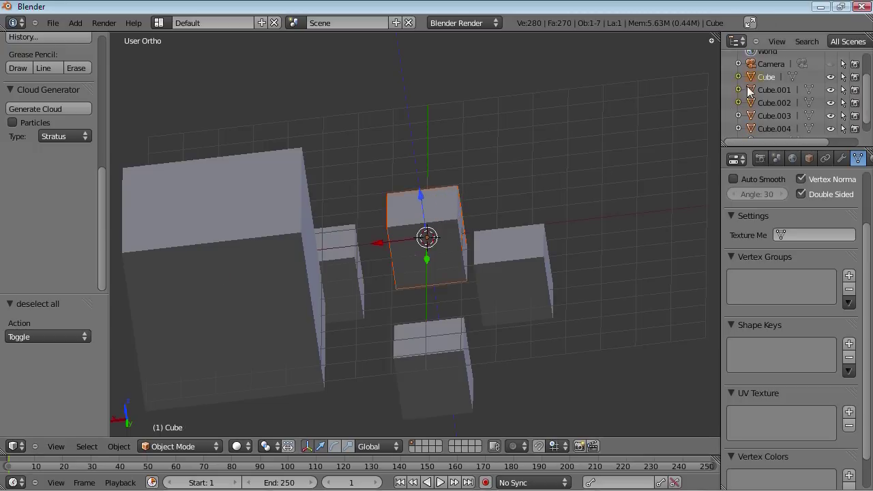
right_click(506, 263)
right_click(411, 345)
right_click(347, 268)
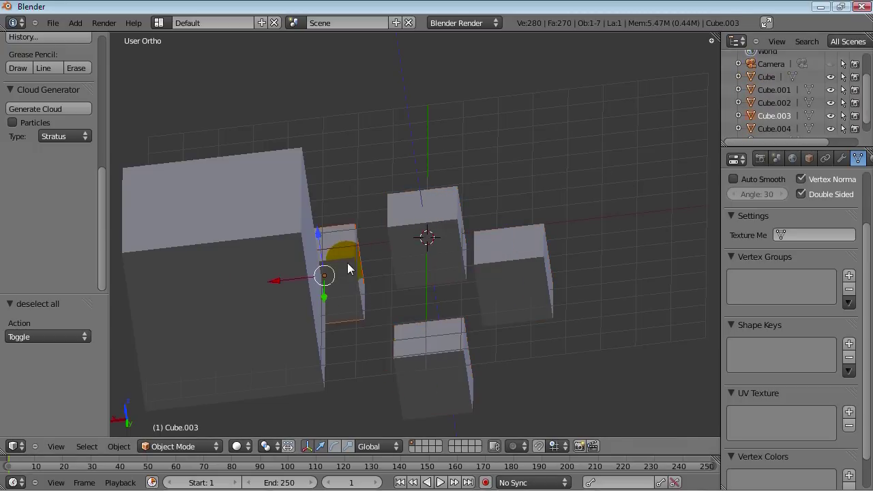
right_click(289, 275)
right_click(426, 215)
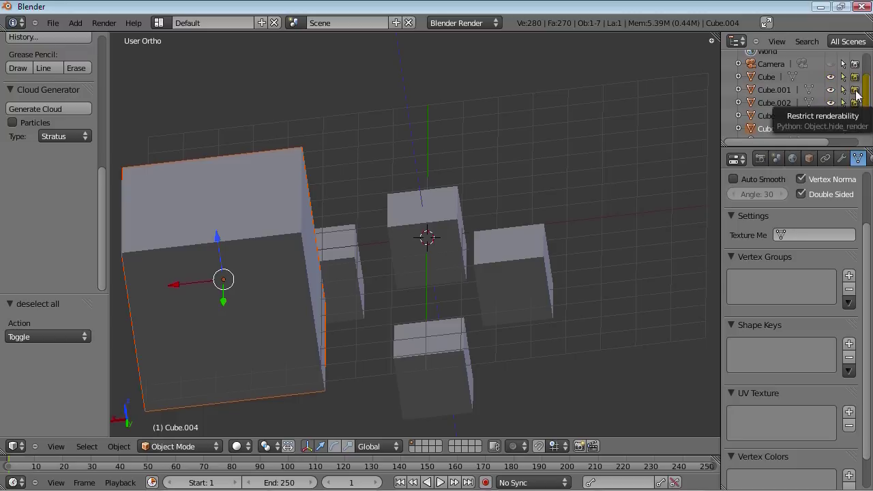
right_click(435, 247)
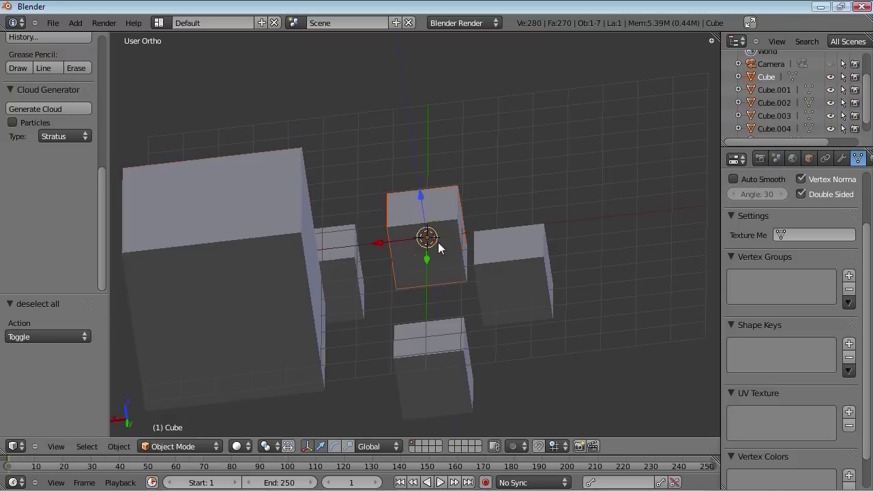
Select the four duplicated cubes together without the original, and deselect everything.
right_click(528, 263)
right_click(428, 368, "shift")
right_click(346, 290, "shift")
right_click(317, 287, "shift")
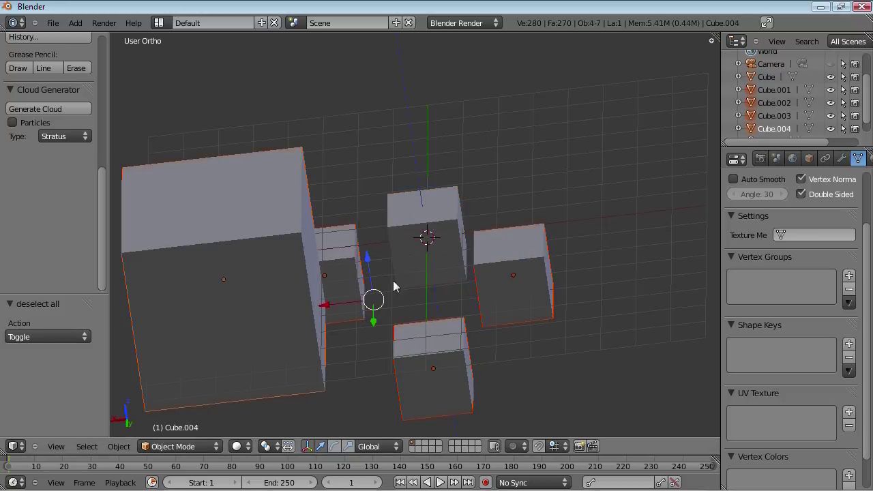
key("a")
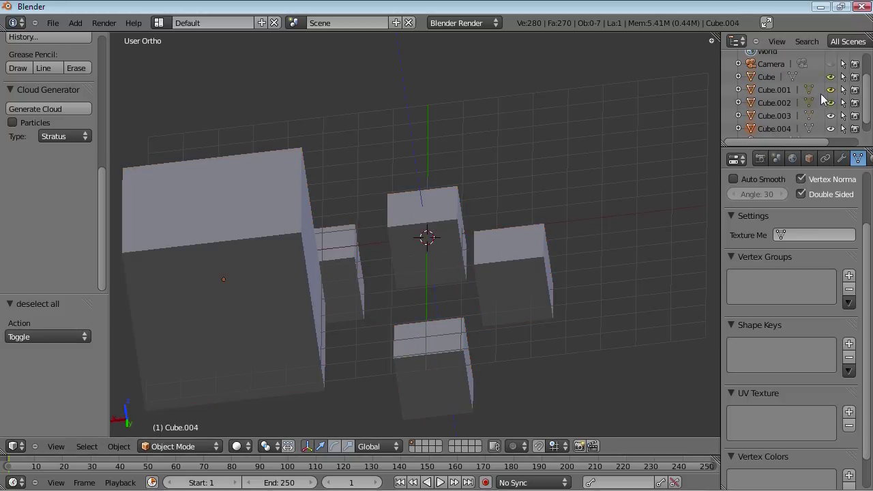
Hide Cube.001, Cube.002, Cube.003 and Cube.004 individually from the outliner.
left_click(830, 91)
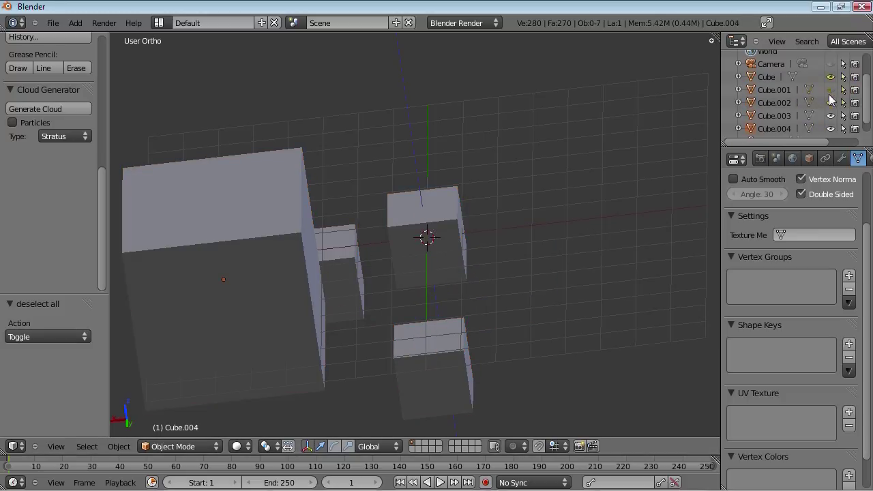
left_click(830, 103)
left_click(830, 115)
left_click(830, 128)
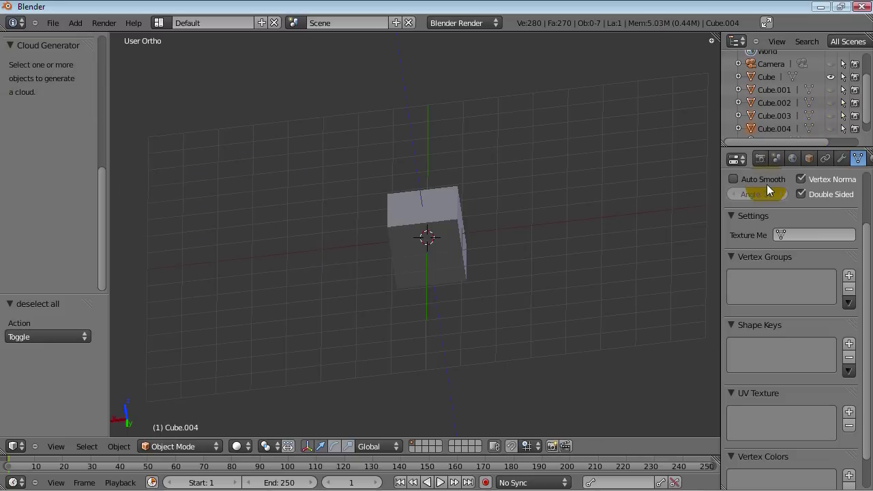
Make Cube.001 through Cube.004 visible again from the outliner.
left_click(830, 89)
left_click(830, 102)
left_click(830, 116)
left_click(829, 128)
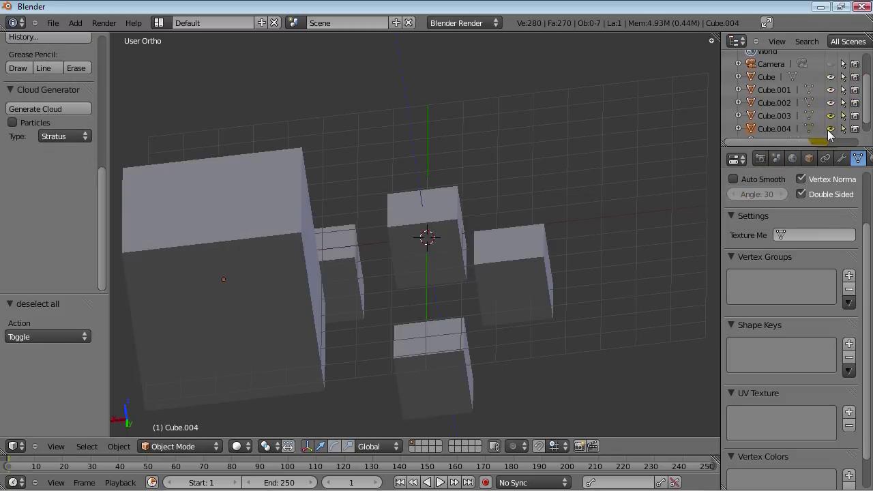
Restrict selection of Cube.001 through Cube.004 in the outliner and try selecting the large cube.
left_click(843, 90)
left_click(842, 103)
left_click(843, 116)
left_click(843, 129)
right_click(289, 246)
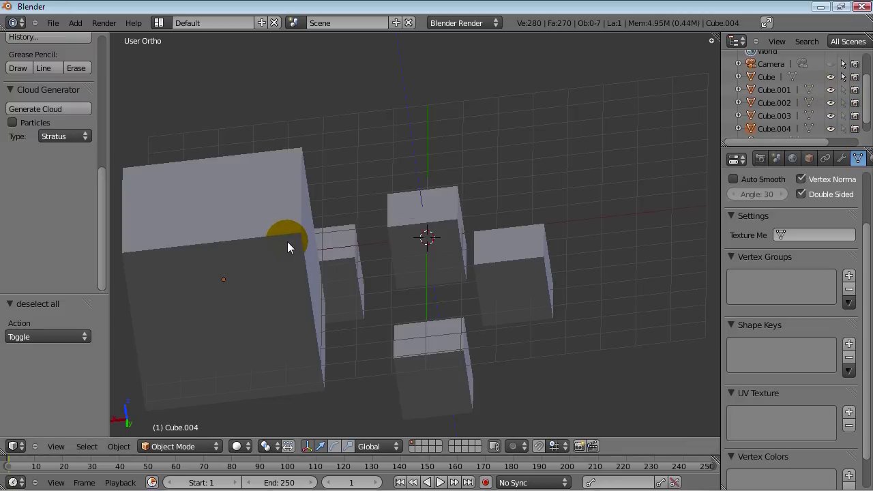
Make Cube.001 through Cube.004 selectable again and pick the large cube in the viewport.
left_click(843, 90)
left_click(843, 103)
left_click(843, 116)
left_click(842, 129)
middle_click_drag(395, 235, 518, 337)
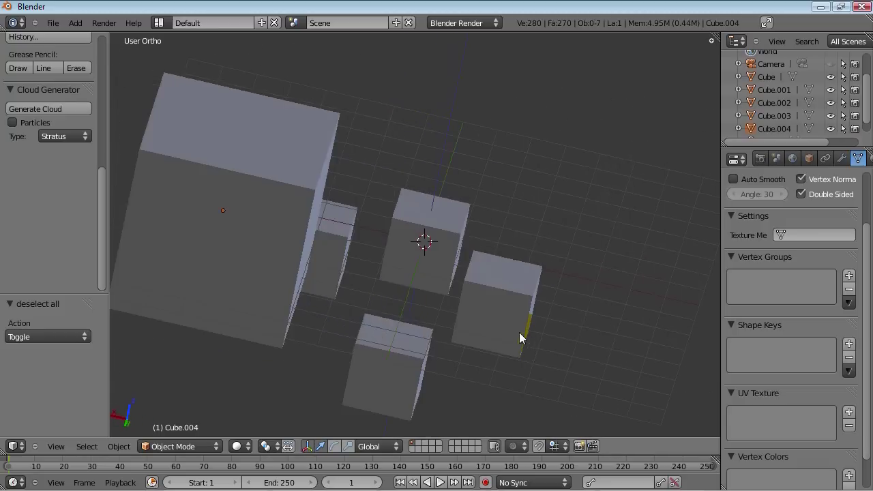
middle_click_drag(332, 266, 289, 276)
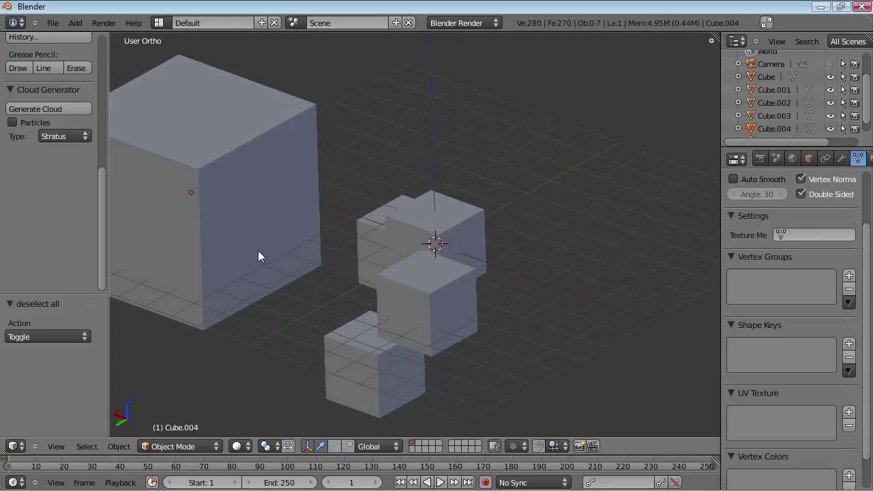
right_click(289, 276)
scroll(437, 257, "down", 3)
scroll(440, 259, "up", 2)
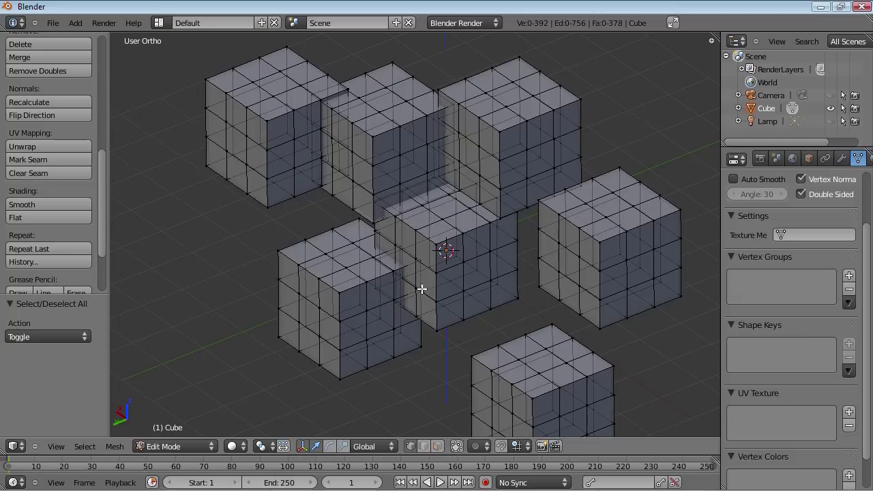
Examine the group of subdivided cubes in Edit Mode from different angles and distances.
middle_click_drag(422, 322, 452, 307)
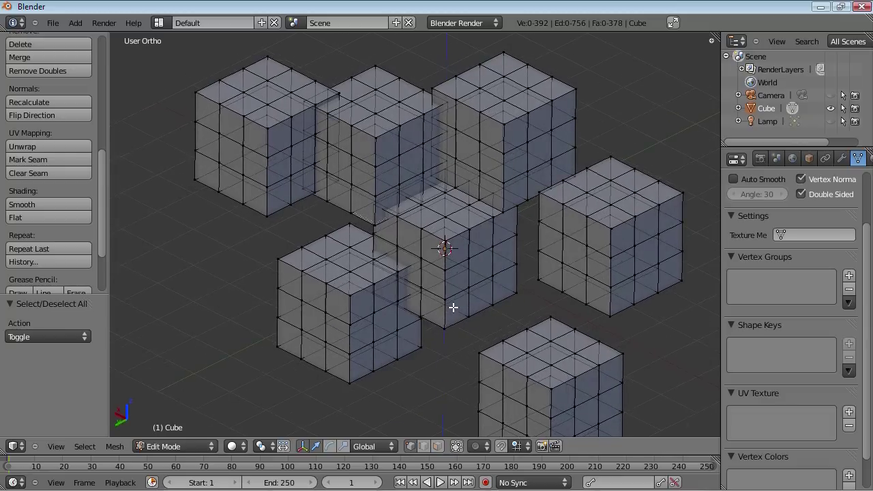
scroll(493, 301, "up", 3)
middle_click_drag(570, 382, 497, 312, "shift")
scroll(495, 311, "down", 3)
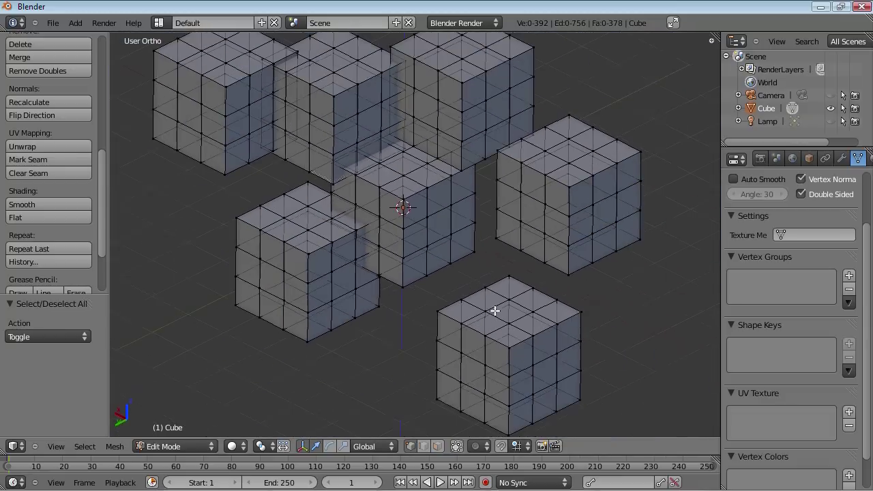
scroll(430, 292, "down", 1)
middle_click_drag(403, 248, 404, 263, "shift")
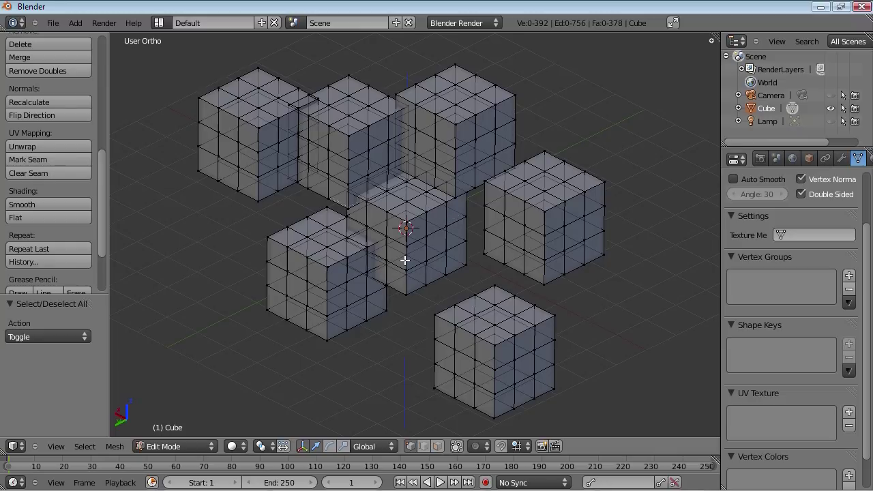
middle_click_drag(411, 244, 412, 264)
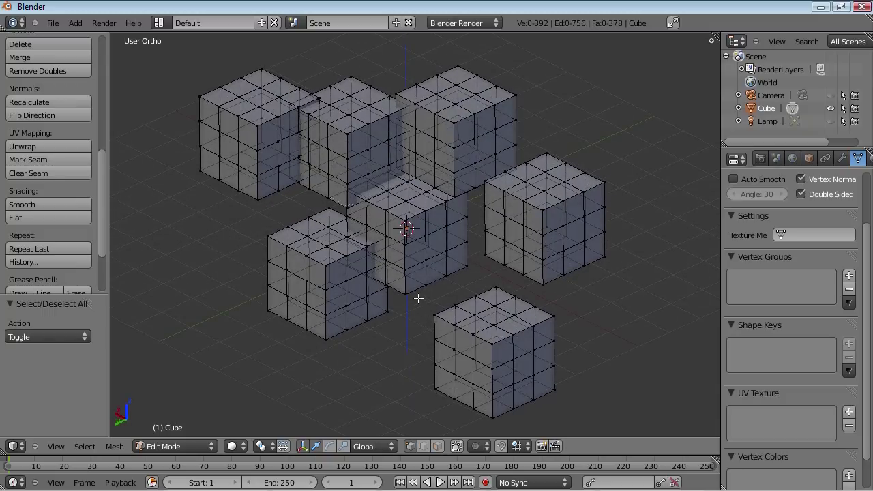
scroll(402, 260, "up", 3)
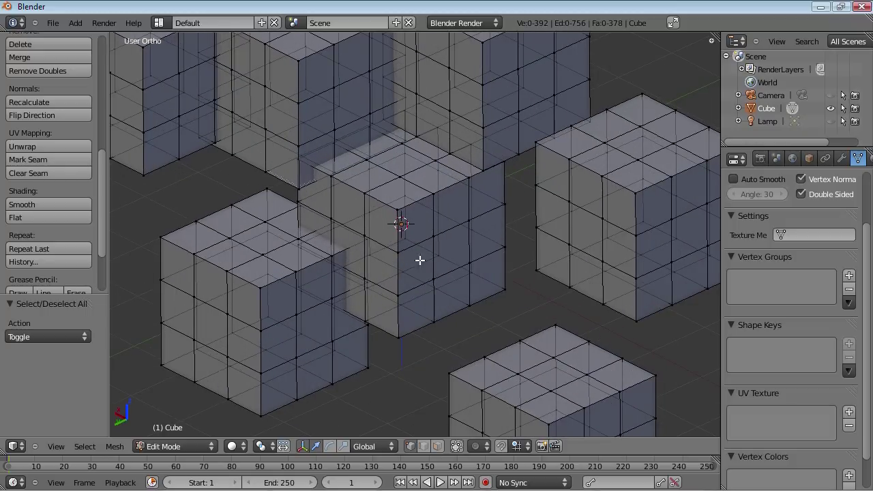
scroll(337, 115, "down", 1)
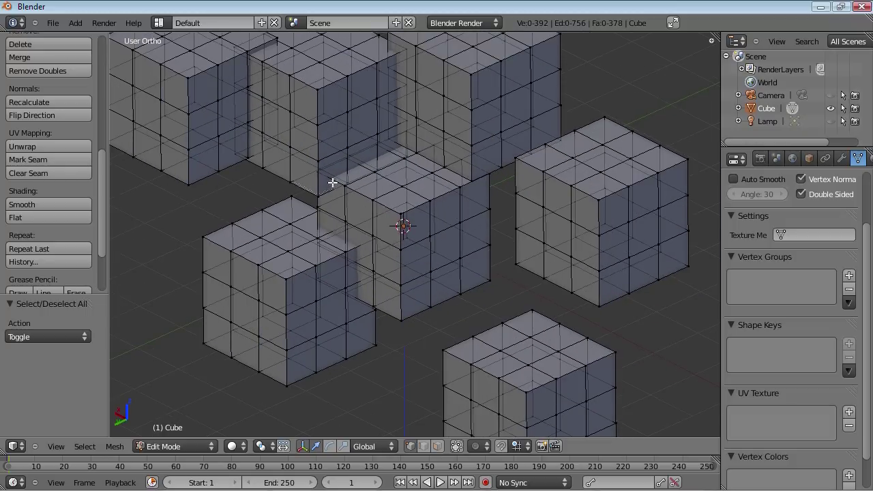
Select vertices one by one across the top of the middle cube in the back row.
scroll(399, 269, "up", 5)
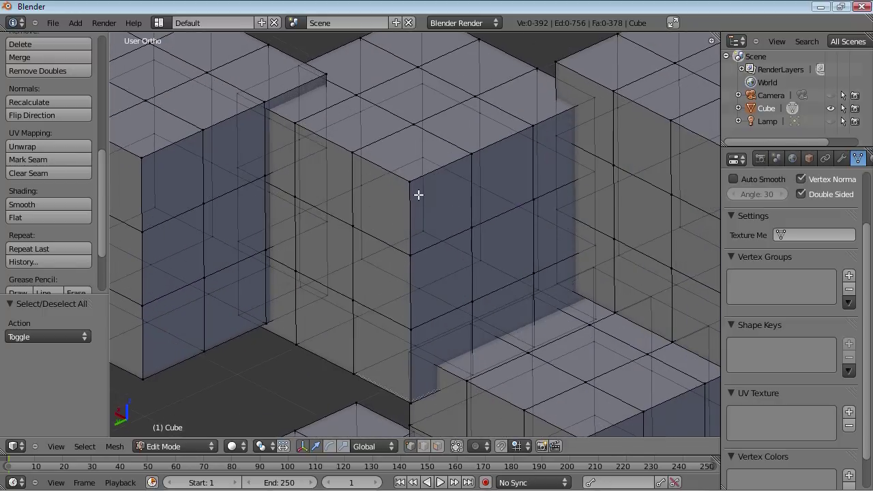
right_click(410, 181)
right_click(352, 151, "shift")
right_click(411, 123, "shift")
right_click(468, 153, "shift")
right_click(532, 124, "shift")
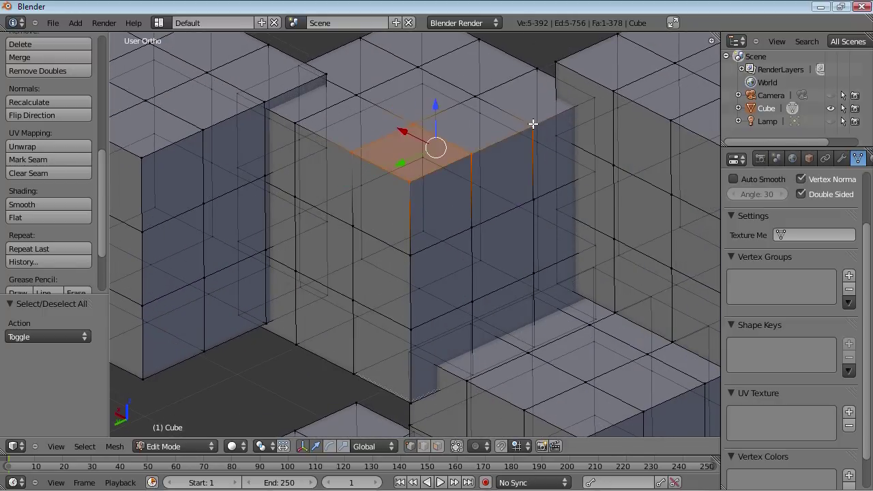
right_click(478, 184, "shift")
right_click(484, 107, "shift")
right_click(477, 41, "shift")
right_click(417, 66, "shift")
right_click(475, 95, "shift")
right_click(357, 94, "shift")
Extend the vertex selection down the same cube's front corner using box select and circle select.
key("b")
left_click_drag(343, 138, 463, 271)
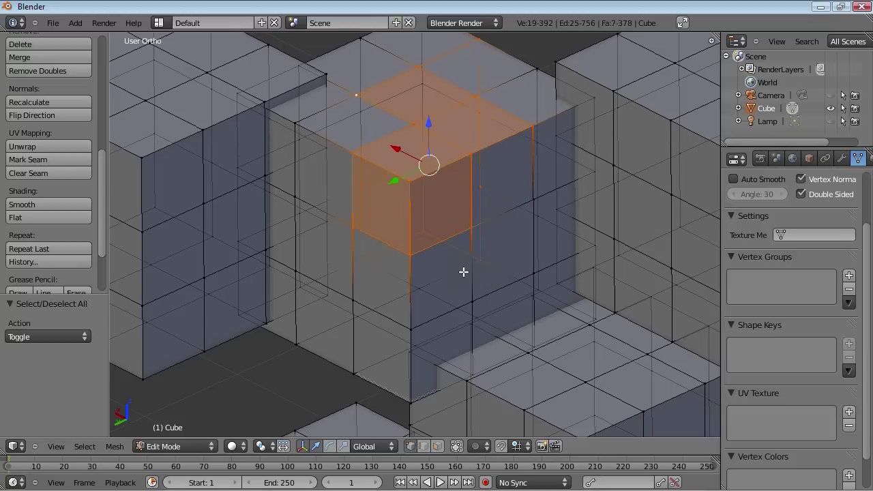
key("c")
left_click(476, 299)
left_click_drag(464, 302, 416, 322)
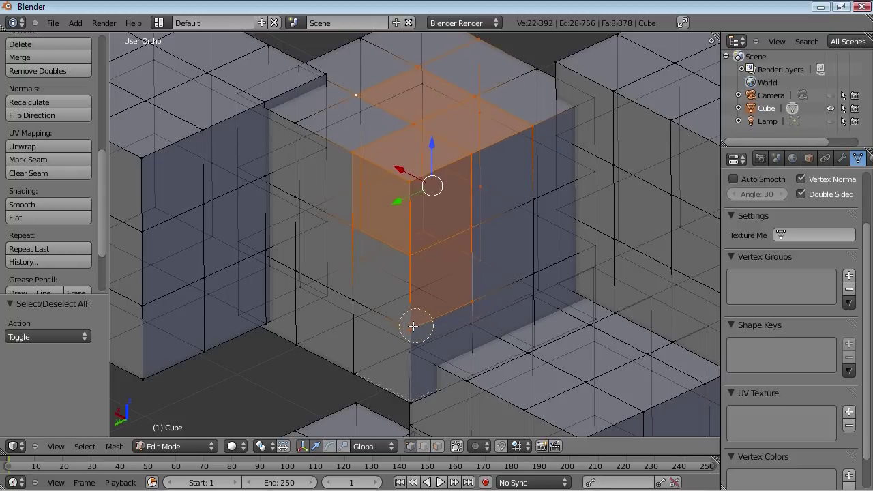
left_click(415, 328)
key("Escape")
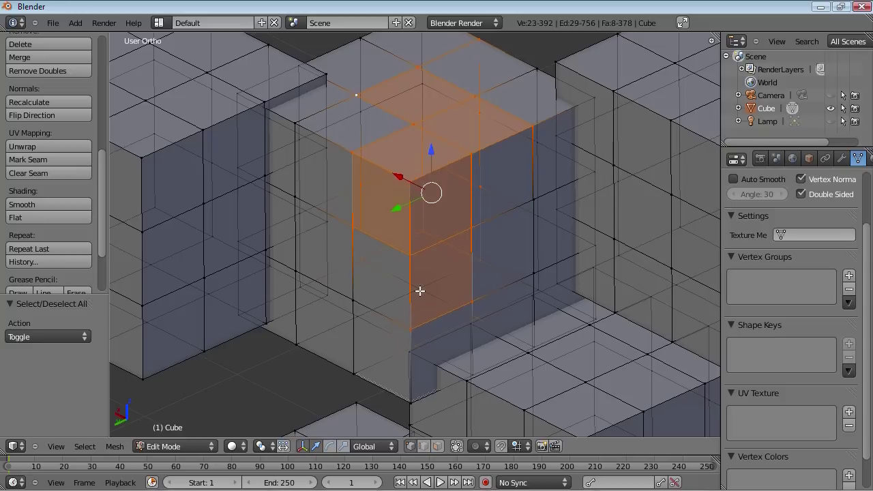
Undo the last circle selection and deselect all vertices.
key("ctrl+z")
key("a")
scroll(419, 290, "down", 4)
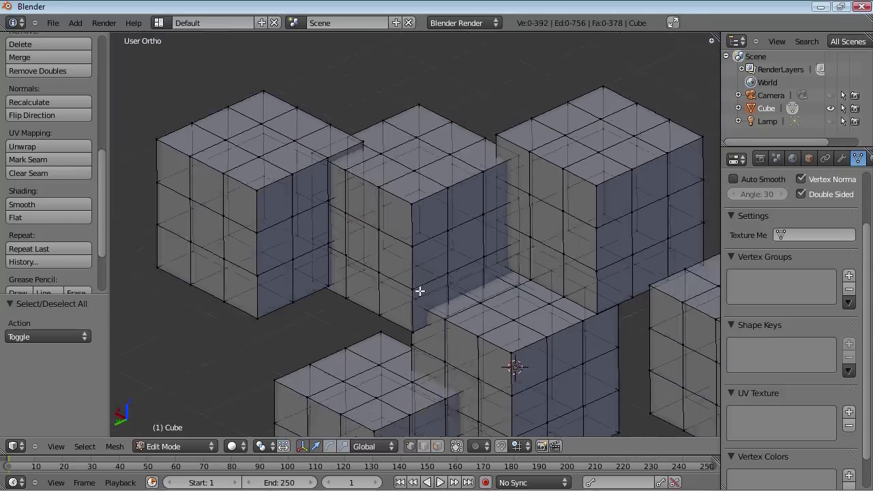
scroll(539, 368, "up", 2)
middle_click_drag(504, 345, 462, 265, "shift")
scroll(494, 290, "up", 2)
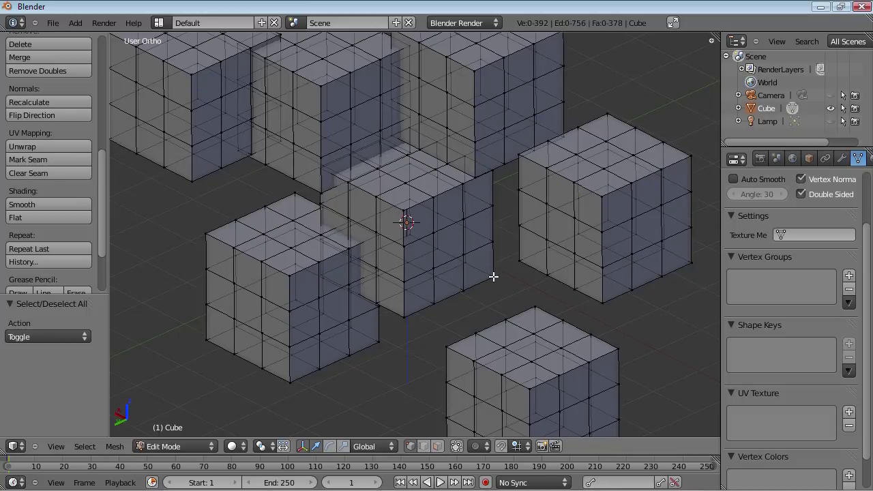
Select all seven cubes one at a time with Select Linked, starting from the centre cube, and deselect everything.
key("l")
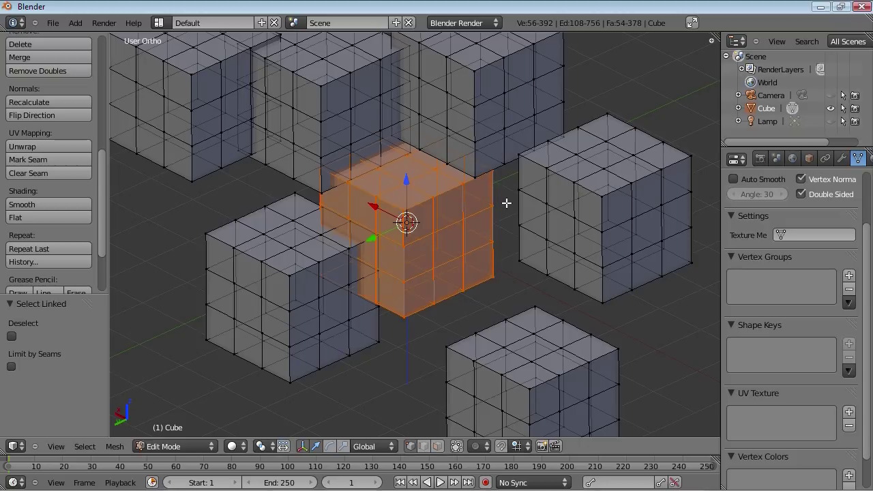
scroll(497, 154, "down", 2)
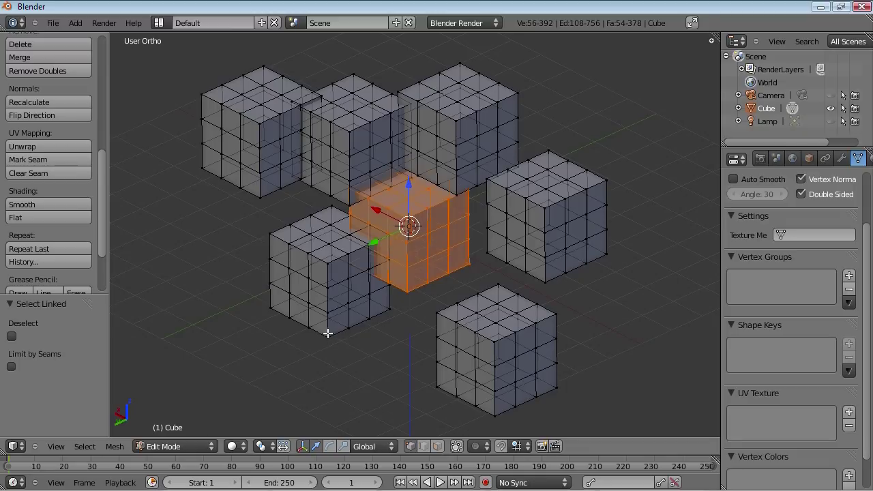
key("l")
key("l")
key("l")
key("l")
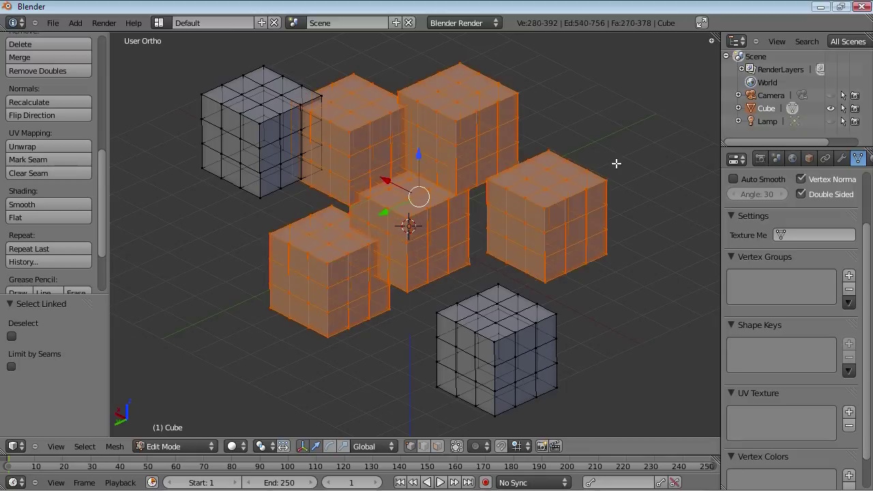
key("l")
key("l")
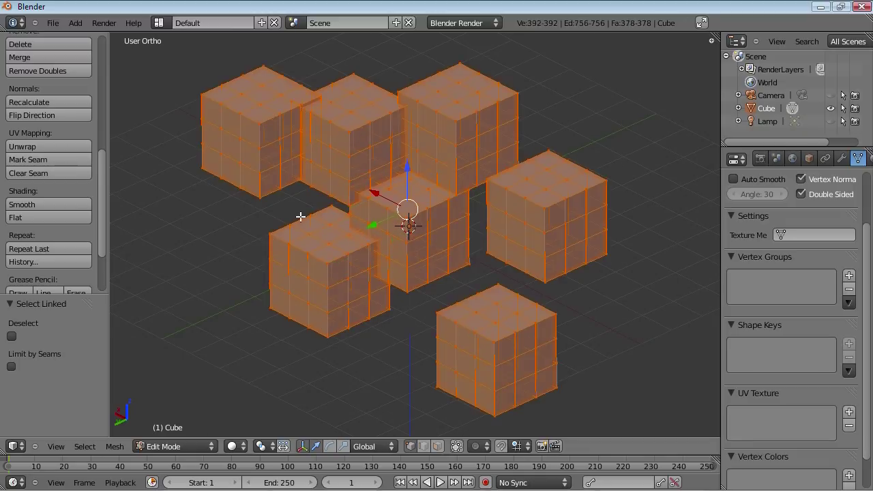
key("a")
scroll(404, 250, "up", 1)
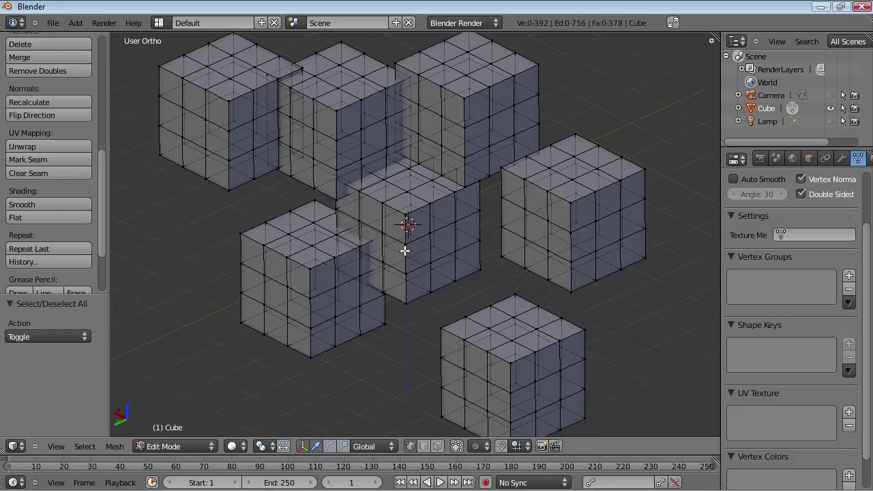
scroll(404, 250, "up", 4)
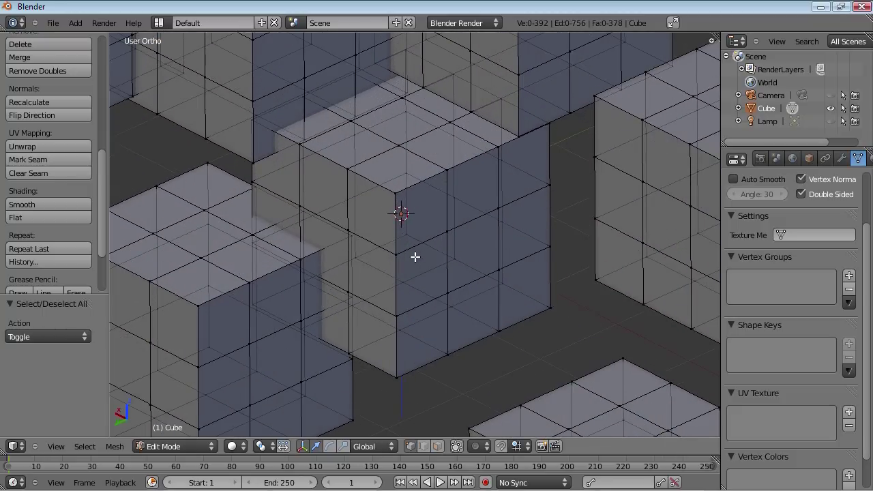
Select all vertices of the mesh and deselect only the linked vertices of the centre cube.
key("a")
scroll(414, 256, "down", 5)
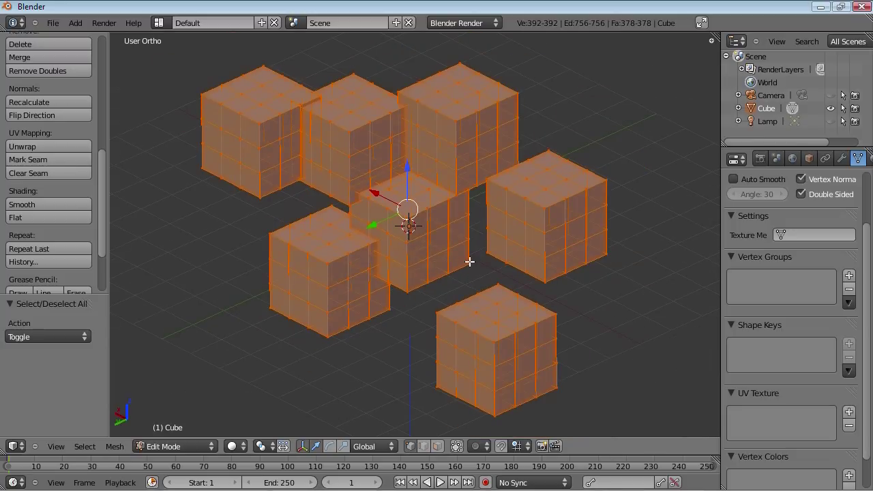
key("shift+l")
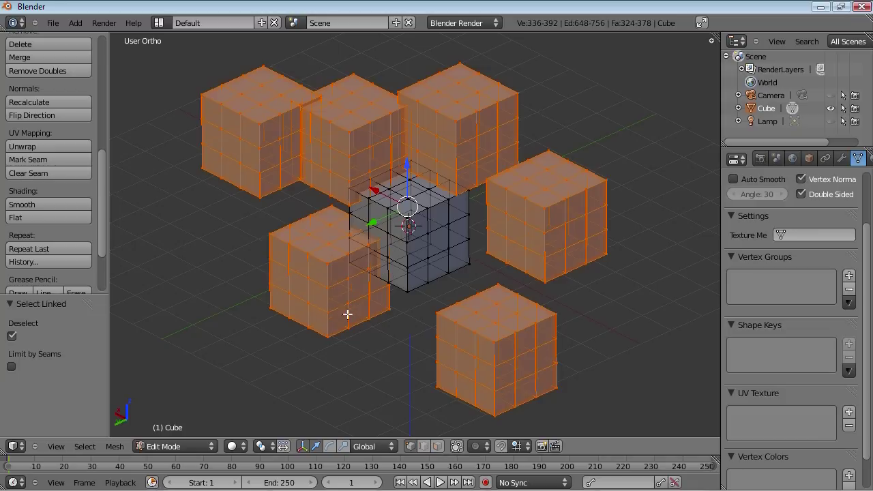
scroll(411, 315, "up", 4)
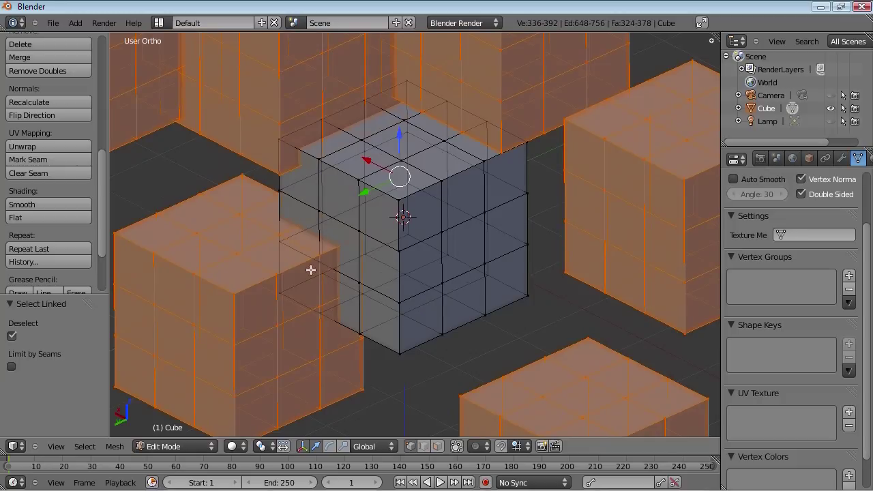